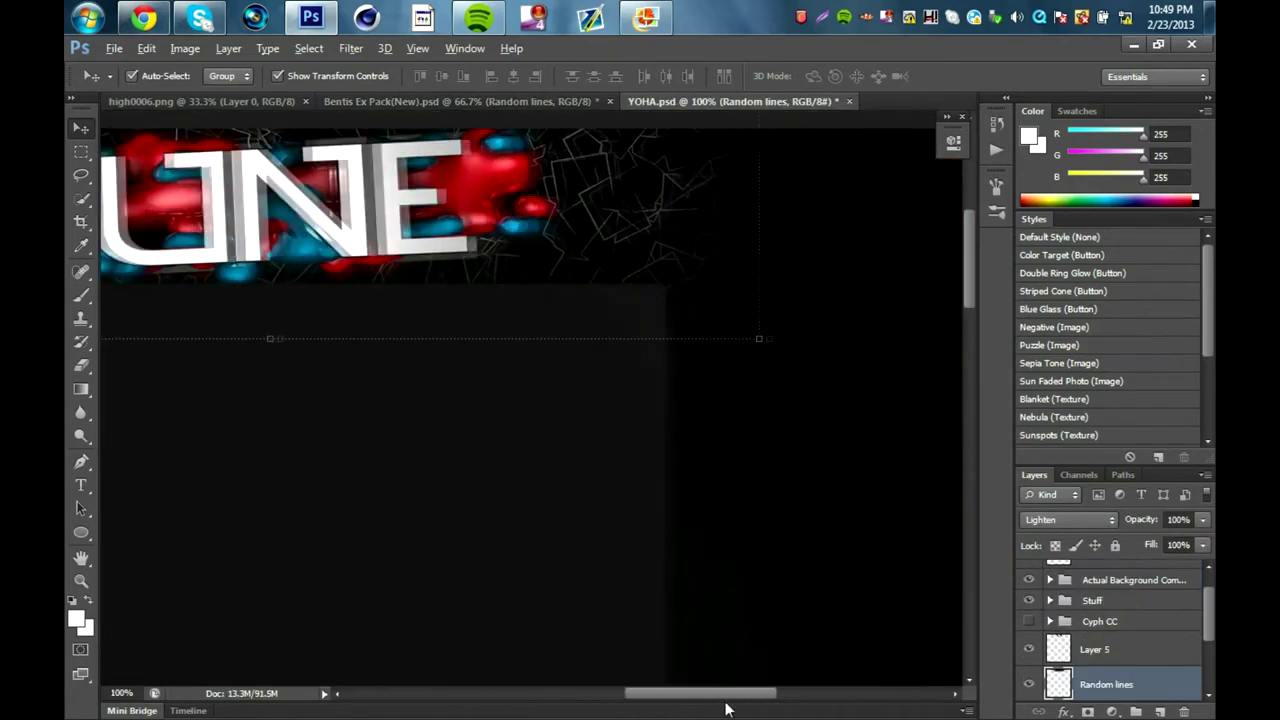
Step: Delete the used Random lines layer from Bentis Ex Pack(New).psd and bring its grunge layer into YOHA.psd, stacked above Layer 5
{"action": "scroll", "coordinate": [1095, 672], "scroll_direction": "down", "scroll_amount": 2}
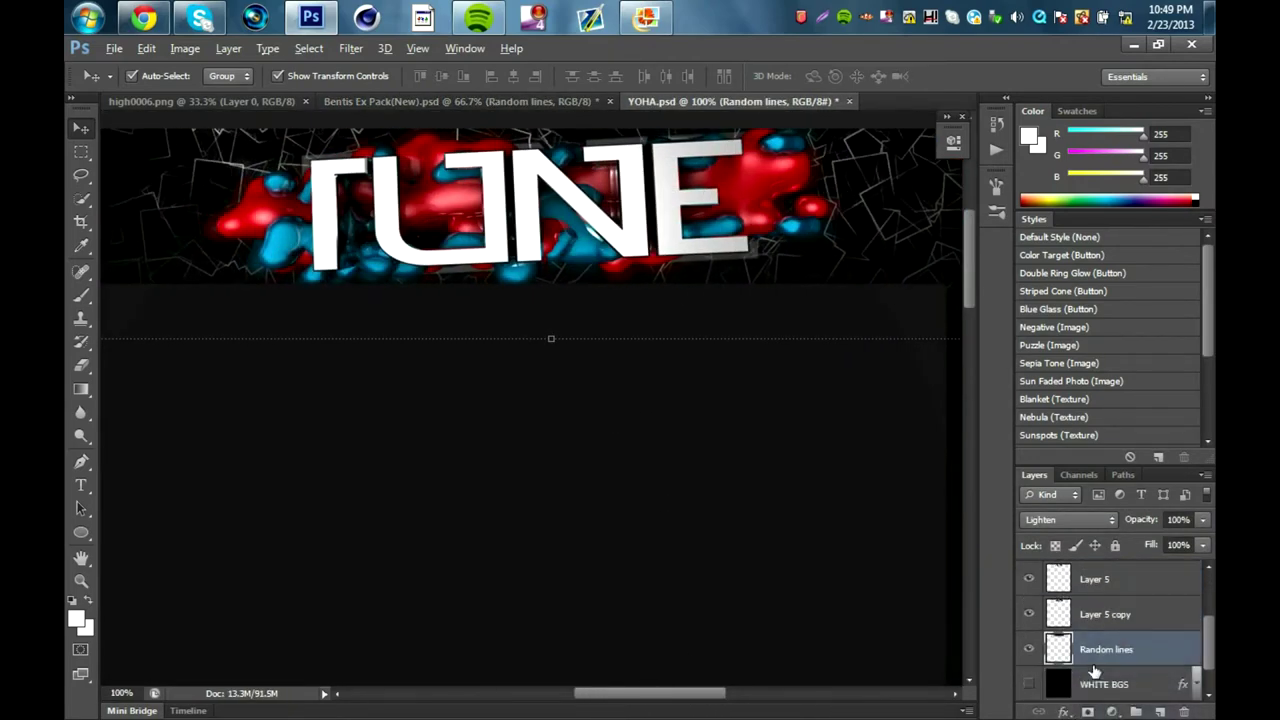
{"action": "left_click", "coordinate": [530, 101]}
{"action": "key", "text": "Delete"}
{"action": "left_click_drag", "start_coordinate": [540, 240], "coordinate": [480, 300]}
{"action": "left_click_drag", "start_coordinate": [1093, 686], "coordinate": [1115, 598]}
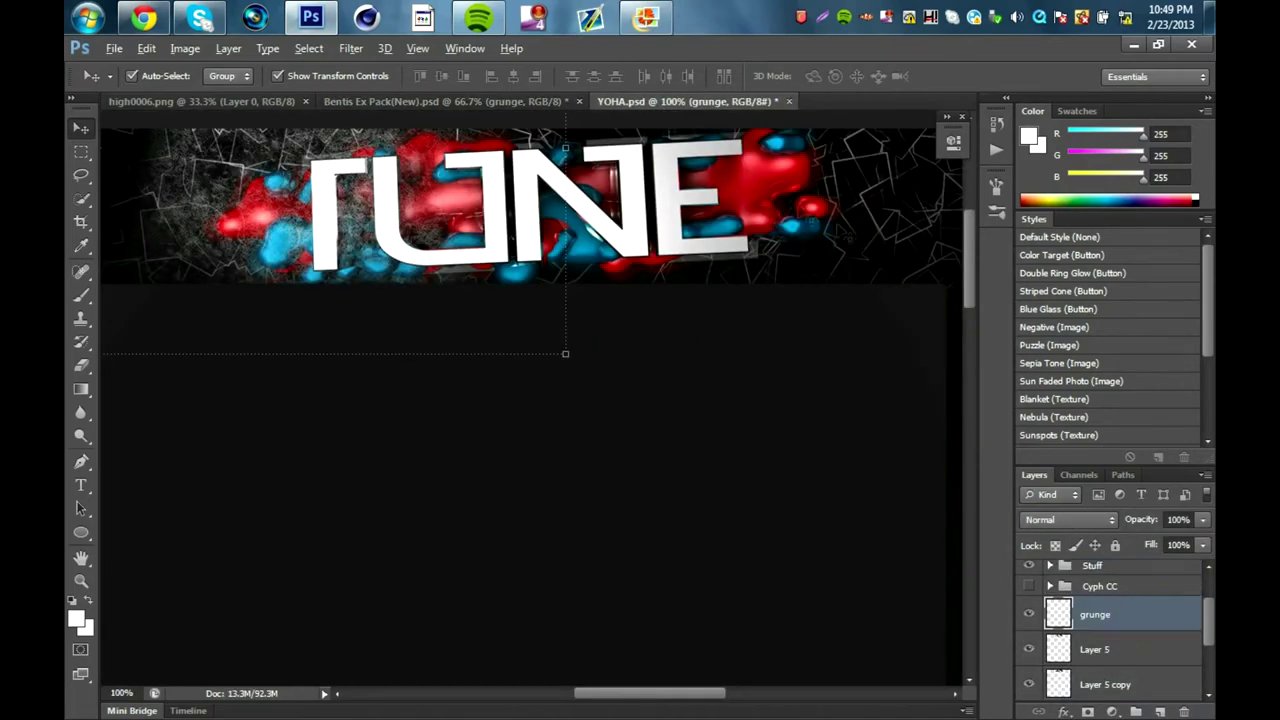
Step: Set the grunge layer's opacity to 75%, hide the Cyph CC group and shift the texture slightly right and down over the banner
{"action": "left_click", "coordinate": [1203, 519]}
{"action": "left_click_drag", "start_coordinate": [1205, 541], "coordinate": [1179, 541]}
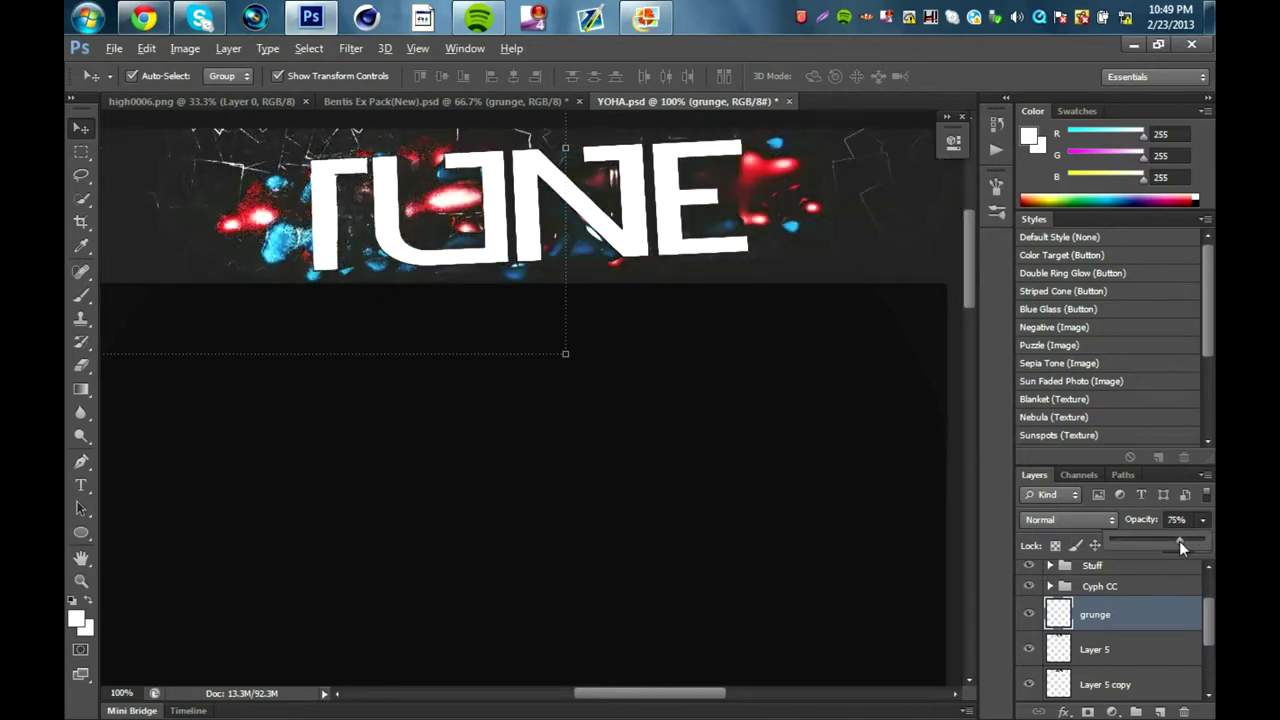
{"action": "left_click", "coordinate": [1029, 586]}
{"action": "key", "text": "ctrl+t"}
{"action": "left_click_drag", "start_coordinate": [330, 237], "coordinate": [380, 246]}
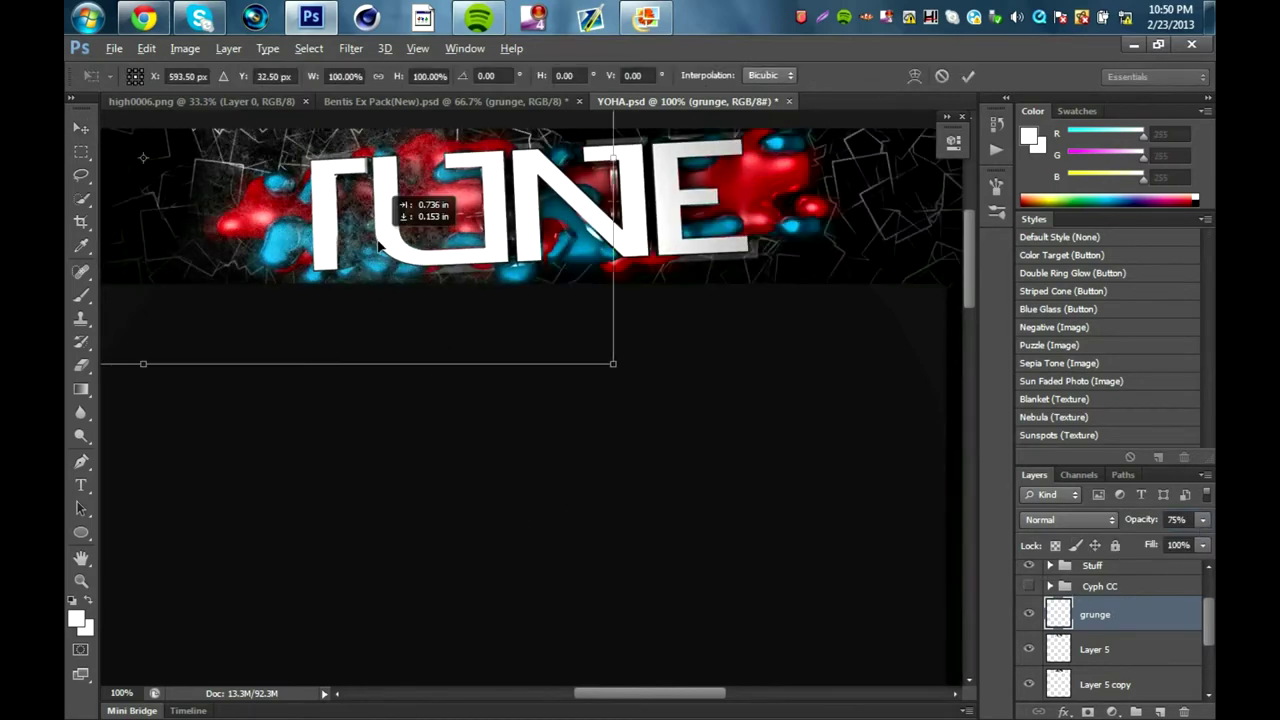
{"action": "key", "text": "Return"}
Step: Bring the Grunge 5 layer from the Bentis pack into YOHA.psd over the banner's right half and set its opacity to 75%
{"action": "left_click", "coordinate": [403, 100]}
{"action": "left_click_drag", "start_coordinate": [815, 408], "coordinate": [701, 225]}
{"action": "key", "text": "ctrl+t"}
{"action": "key", "text": "Return"}
{"action": "left_click", "coordinate": [1202, 520]}
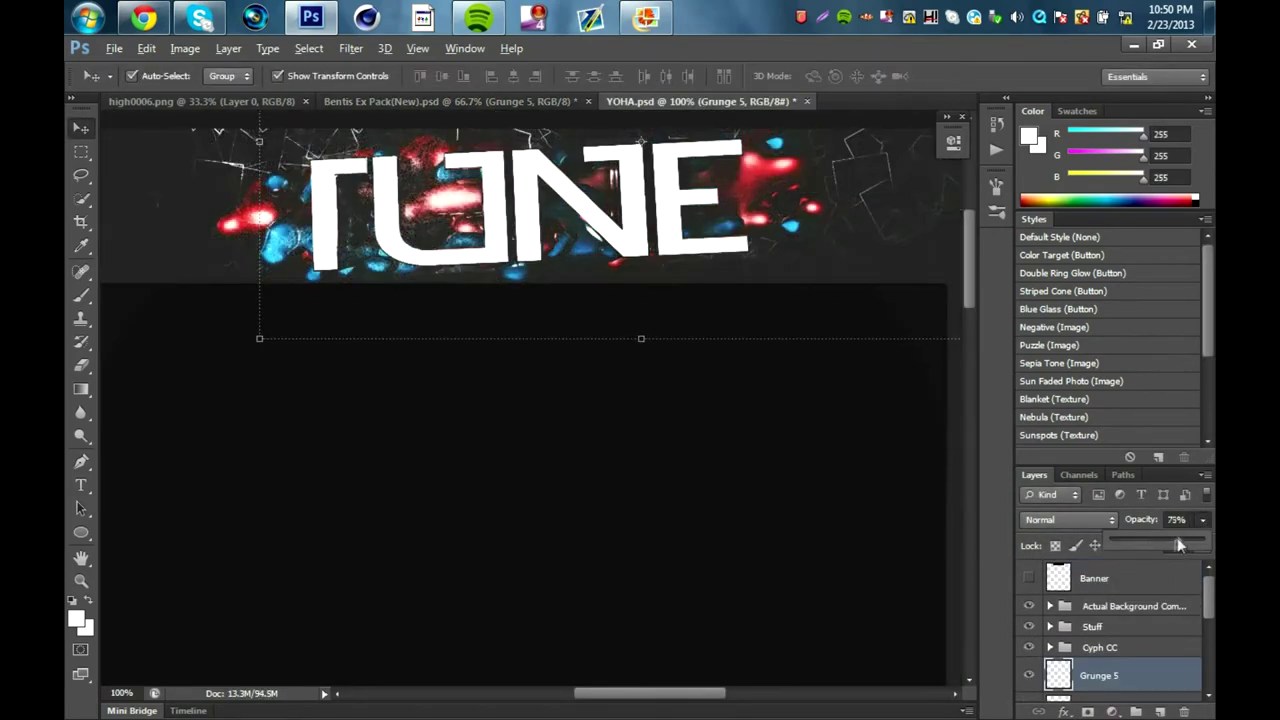
Step: Delete the used Grunge 5 layer from the Bentis pack and bring Grunge 3 into YOHA.psd over the TUNE lettering
{"action": "left_click", "coordinate": [555, 100]}
{"action": "key", "text": "Delete"}
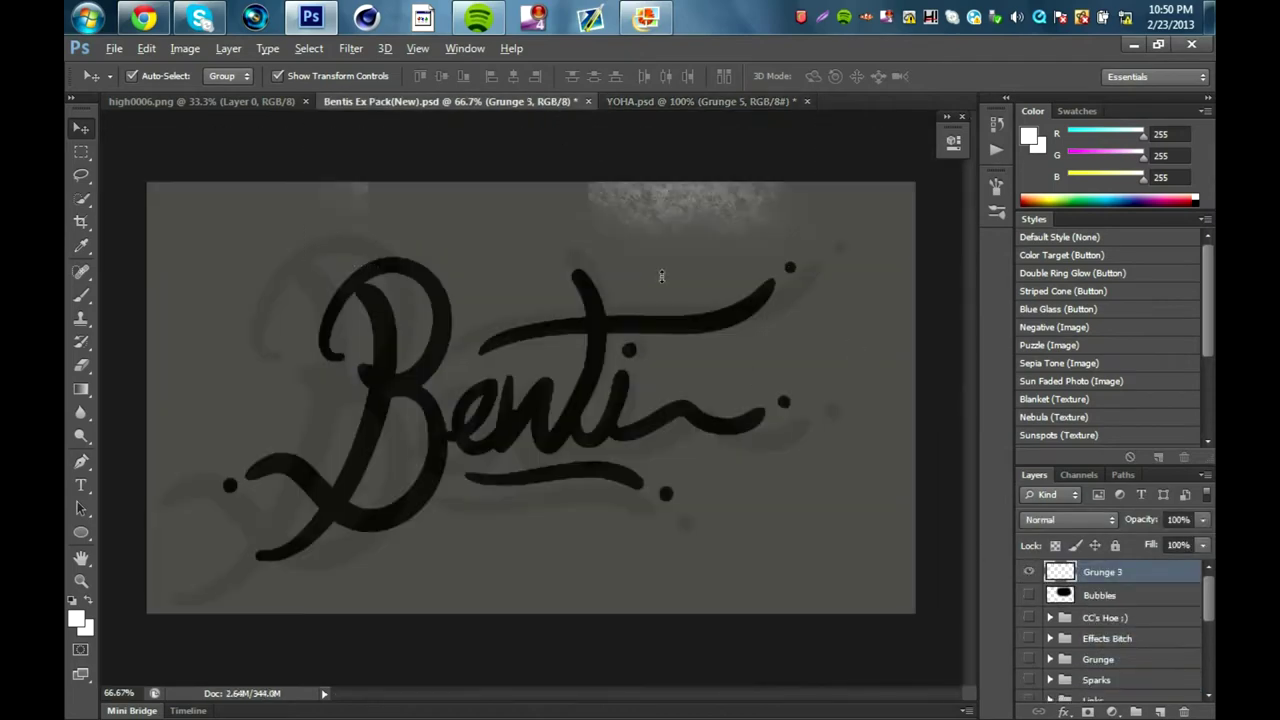
{"action": "left_click_drag", "start_coordinate": [700, 100], "coordinate": [540, 230]}
{"action": "key", "text": "ctrl+t"}
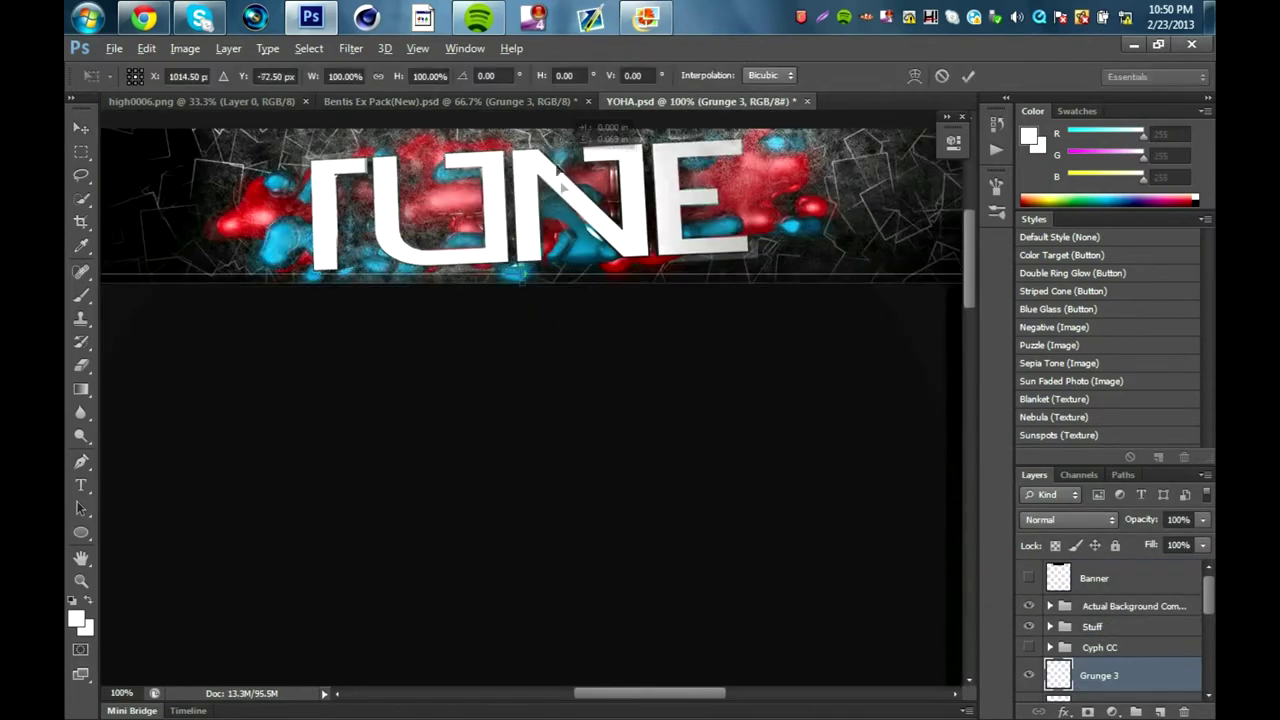
{"action": "key", "text": "Return"}
Step: Move the Grunge 3 texture lower on the banner and set its opacity to 76%
{"action": "key", "text": "ctrl+t"}
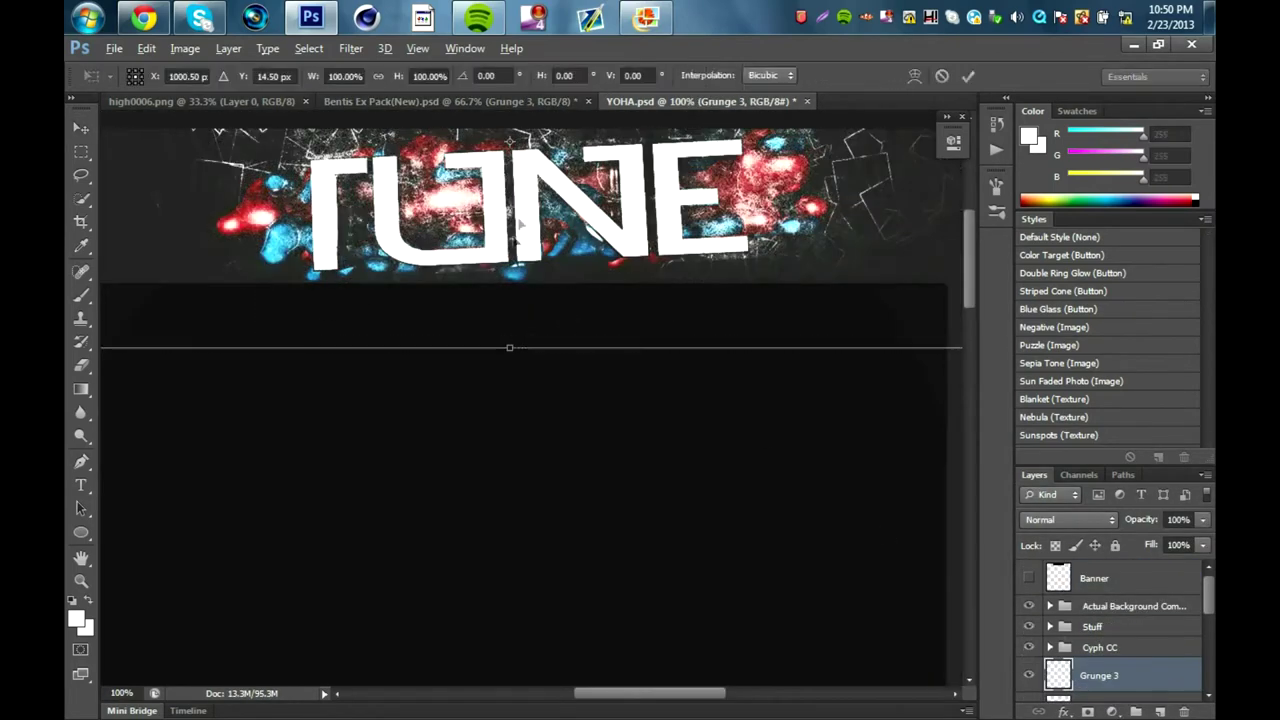
{"action": "left_click_drag", "start_coordinate": [520, 219], "coordinate": [520, 255]}
{"action": "key", "text": "Return"}
{"action": "left_click_drag", "start_coordinate": [1185, 543], "coordinate": [1178, 534]}
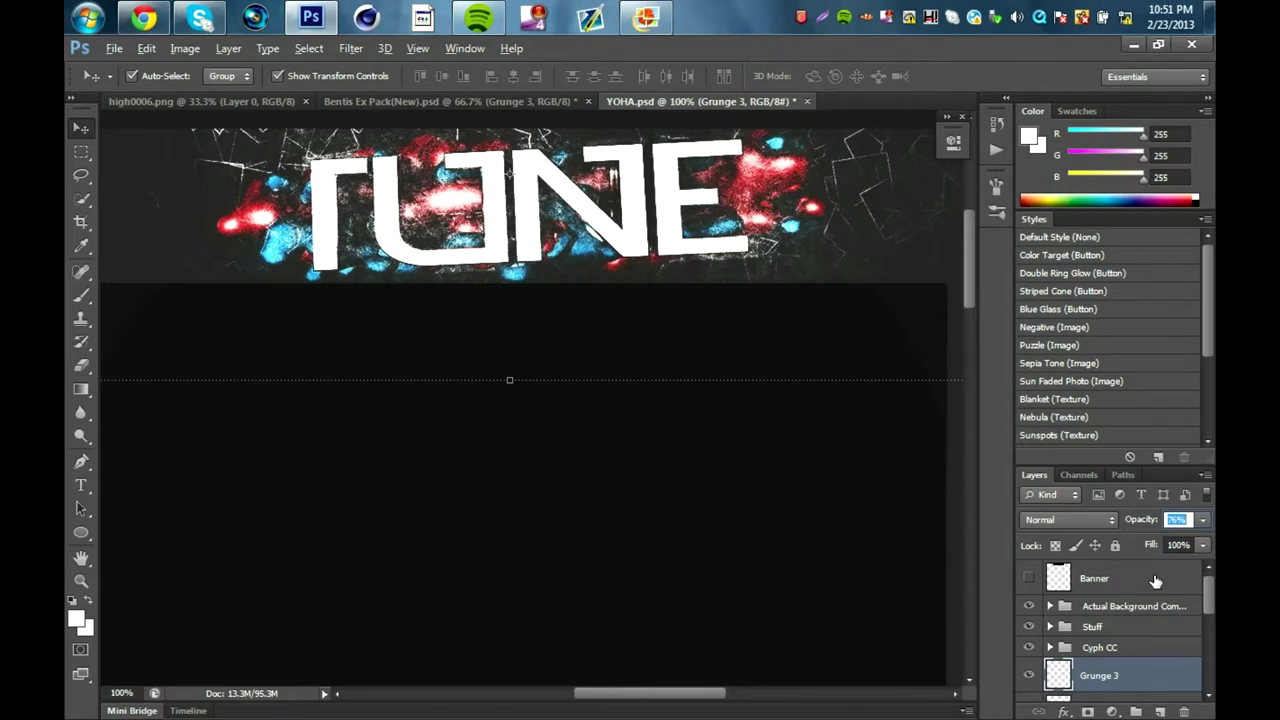
Step: Delete the used Grunge 3 layer from the Bentis pack and place its Bubbles layer over the right part of the YOHA.psd banner
{"action": "left_click", "coordinate": [450, 101]}
{"action": "key", "text": "Delete"}
{"action": "left_click", "coordinate": [695, 101]}
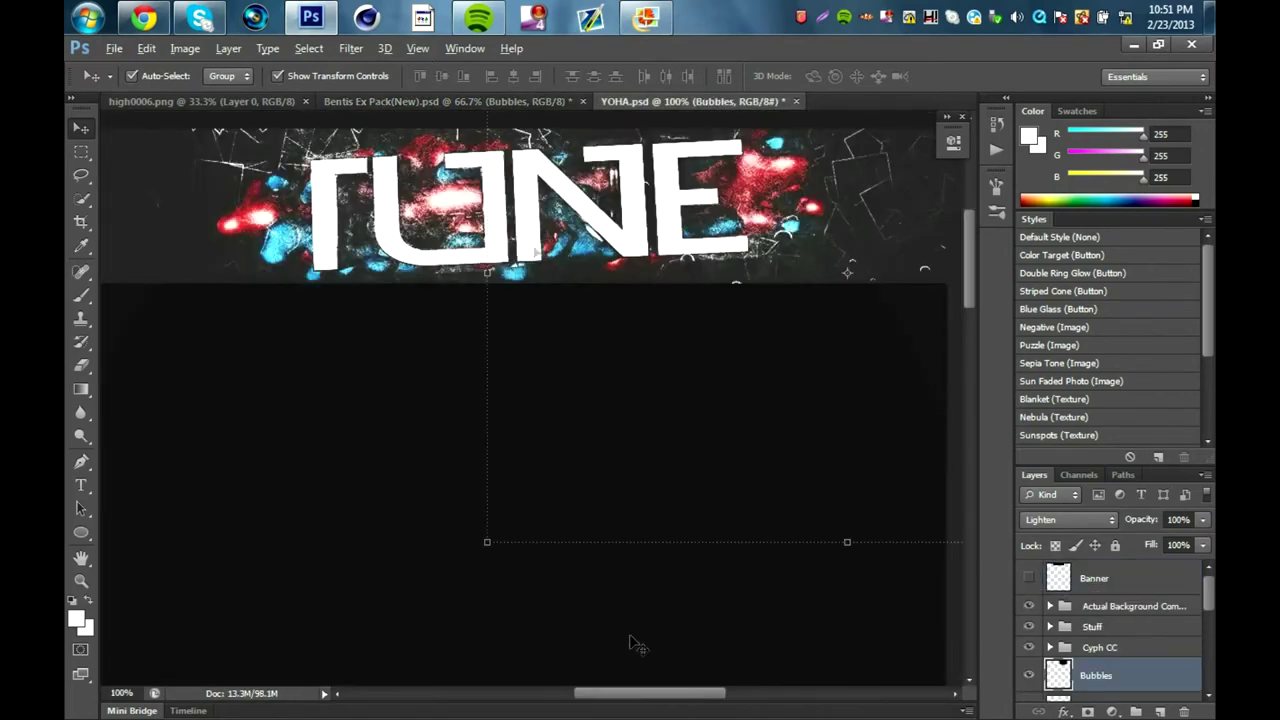
{"action": "scroll", "coordinate": [640, 550], "scroll_direction": "right", "scroll_amount": 5}
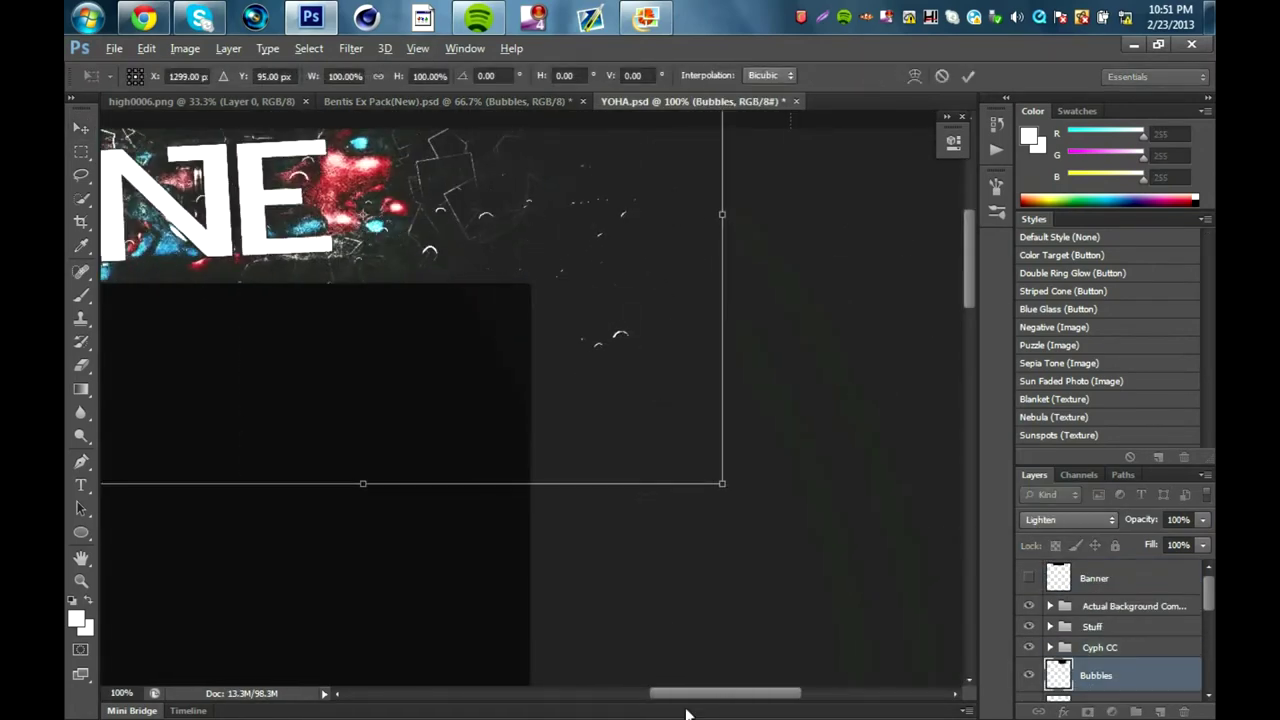
{"action": "scroll", "coordinate": [660, 550], "scroll_direction": "left", "scroll_amount": 3}
Step: Duplicate the Bubbles layer and place the copy over the left part of the banner
{"action": "left_click", "coordinate": [228, 48]}
{"action": "left_click", "coordinate": [262, 86]}
{"action": "left_click", "coordinate": [796, 211]}
{"action": "key", "text": "ctrl+t"}
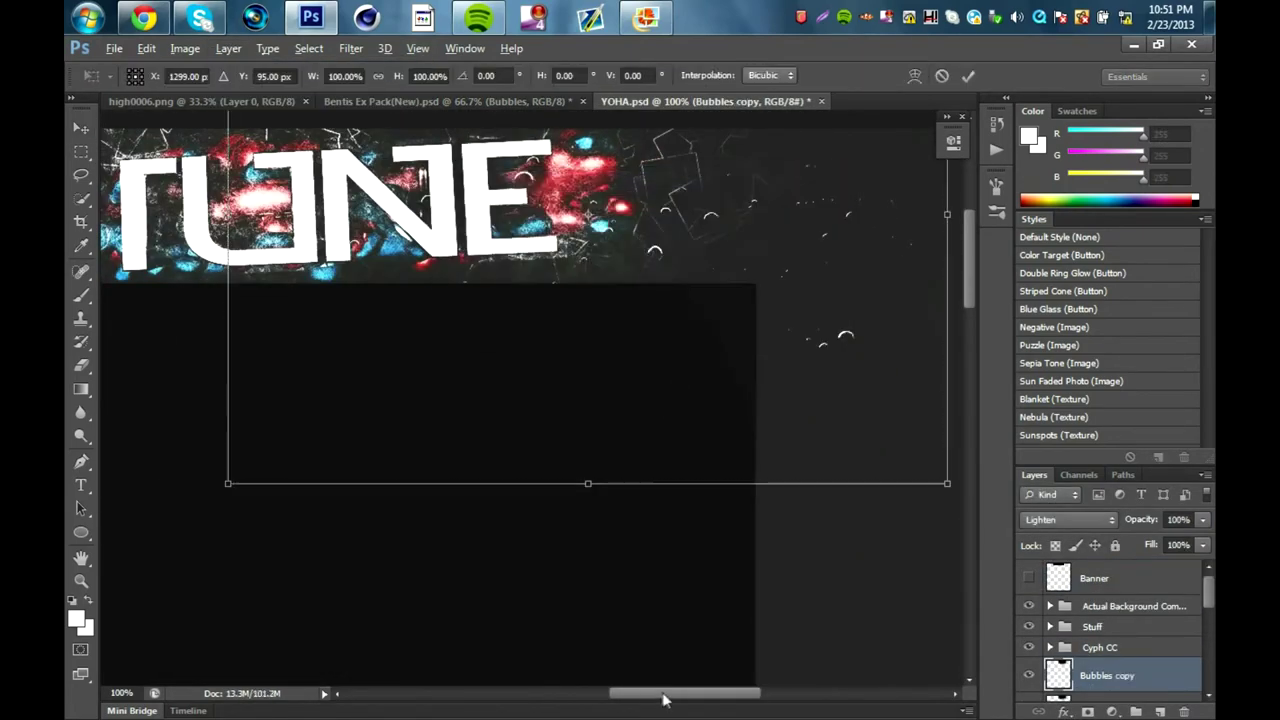
{"action": "scroll", "coordinate": [500, 250], "scroll_direction": "left", "scroll_amount": 3}
{"action": "left_click_drag", "start_coordinate": [341, 113], "coordinate": [381, 234]}
{"action": "key", "text": "Return"}
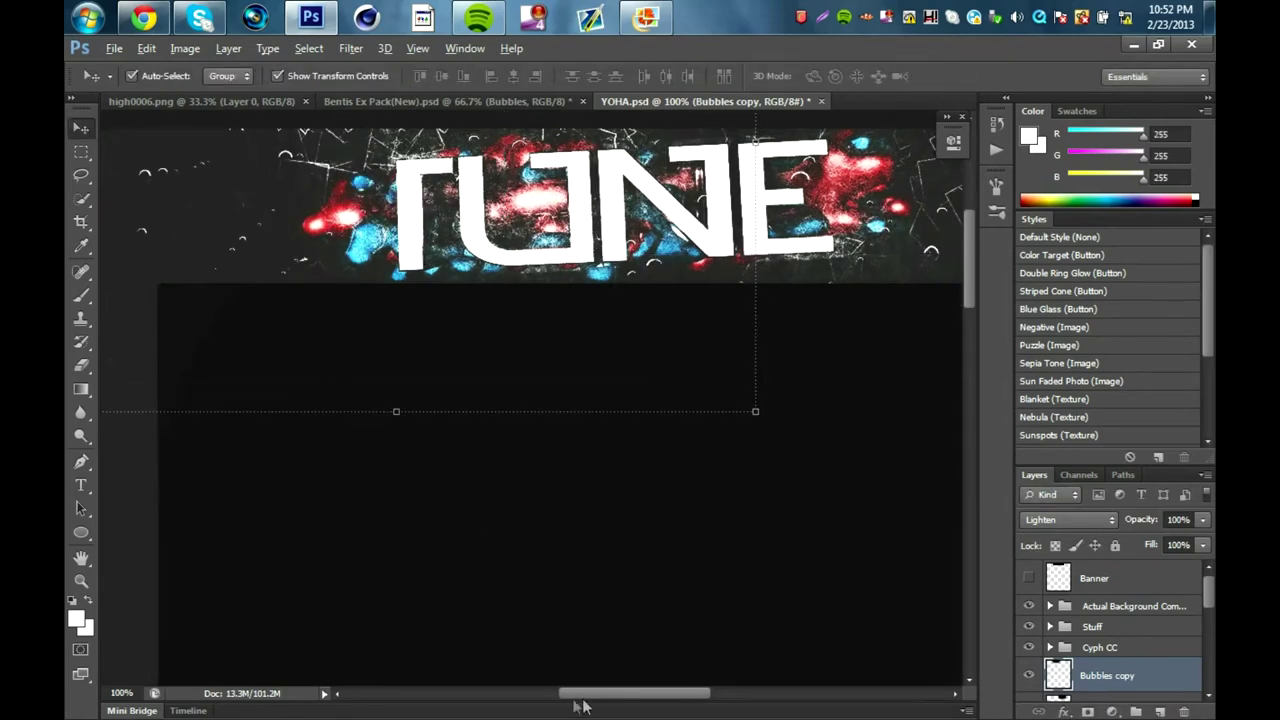
Step: Set the text font to Ligurino Italic and delete the empty text box drawn beside the TUNE lettering
{"action": "scroll", "coordinate": [500, 450], "scroll_direction": "right", "scroll_amount": 3}
{"action": "scroll", "coordinate": [580, 690], "scroll_direction": "left", "scroll_amount": 3}
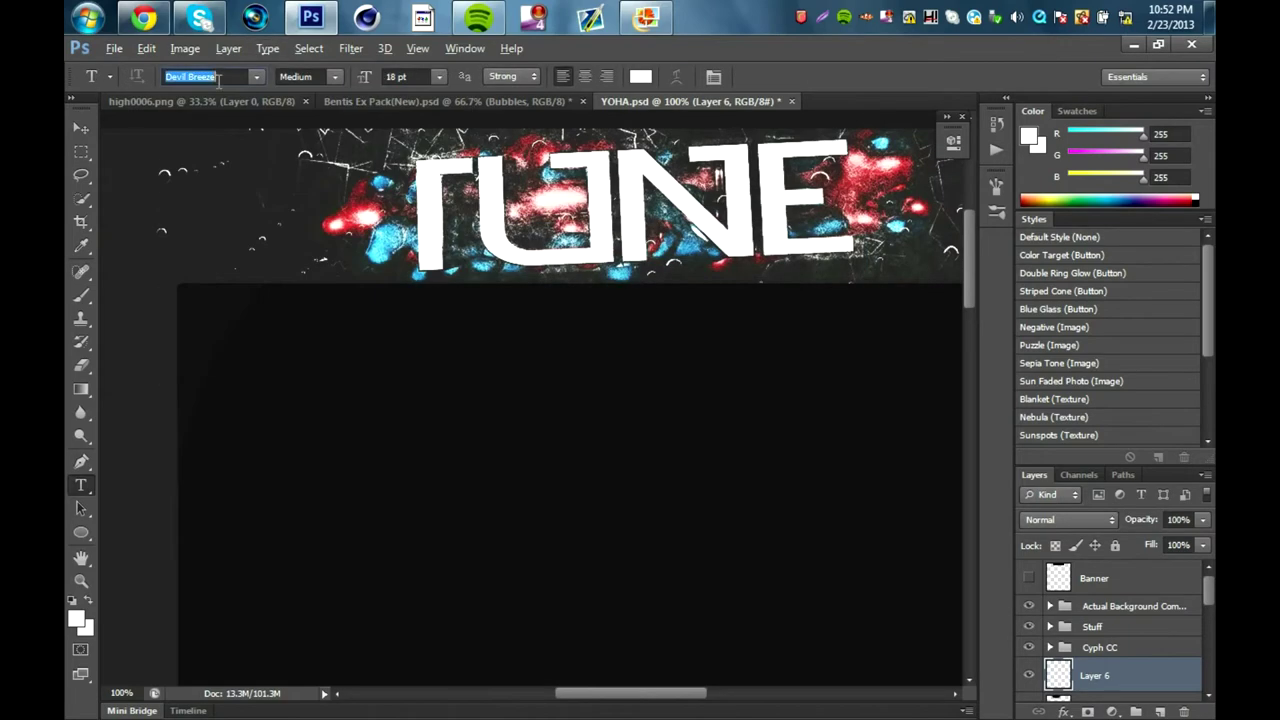
{"action": "left_click", "coordinate": [334, 77]}
{"action": "left_click", "coordinate": [295, 105]}
{"action": "left_click_drag", "start_coordinate": [194, 153], "coordinate": [355, 206]}
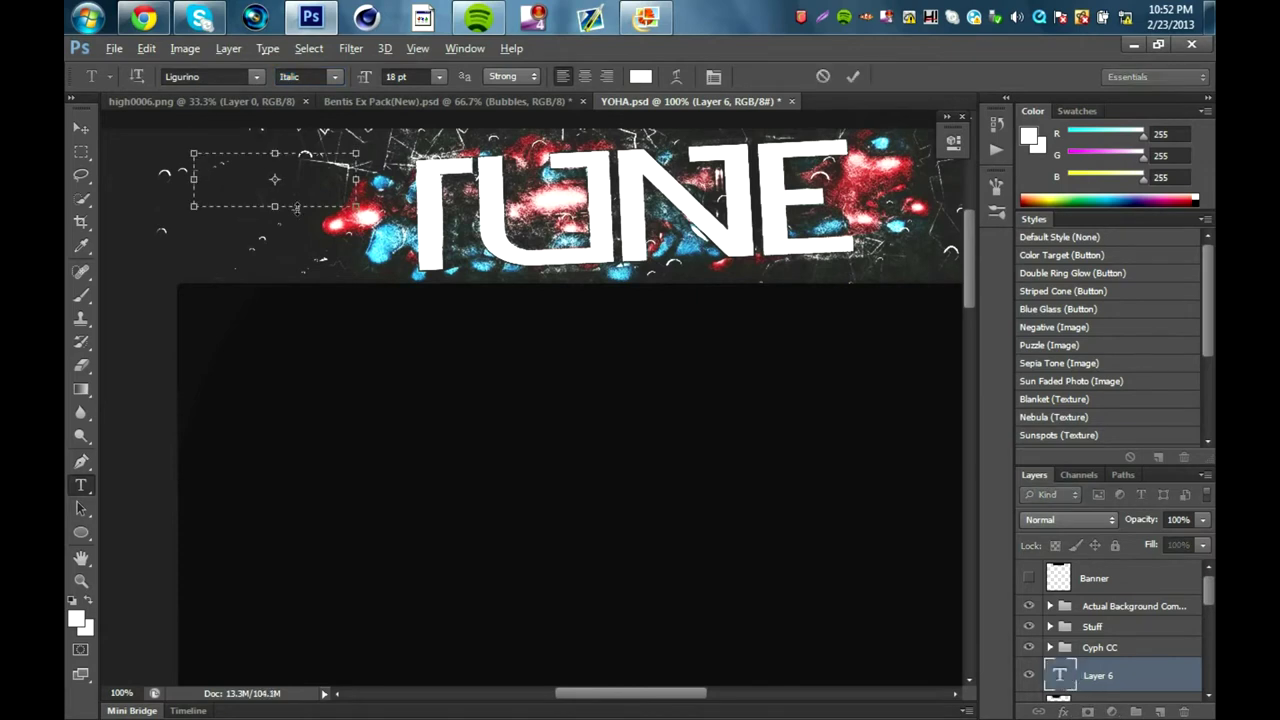
{"action": "scroll", "coordinate": [1137, 684], "scroll_direction": "down", "scroll_amount": 1}
{"action": "left_click", "coordinate": [1184, 711]}
{"action": "left_click", "coordinate": [566, 286]}
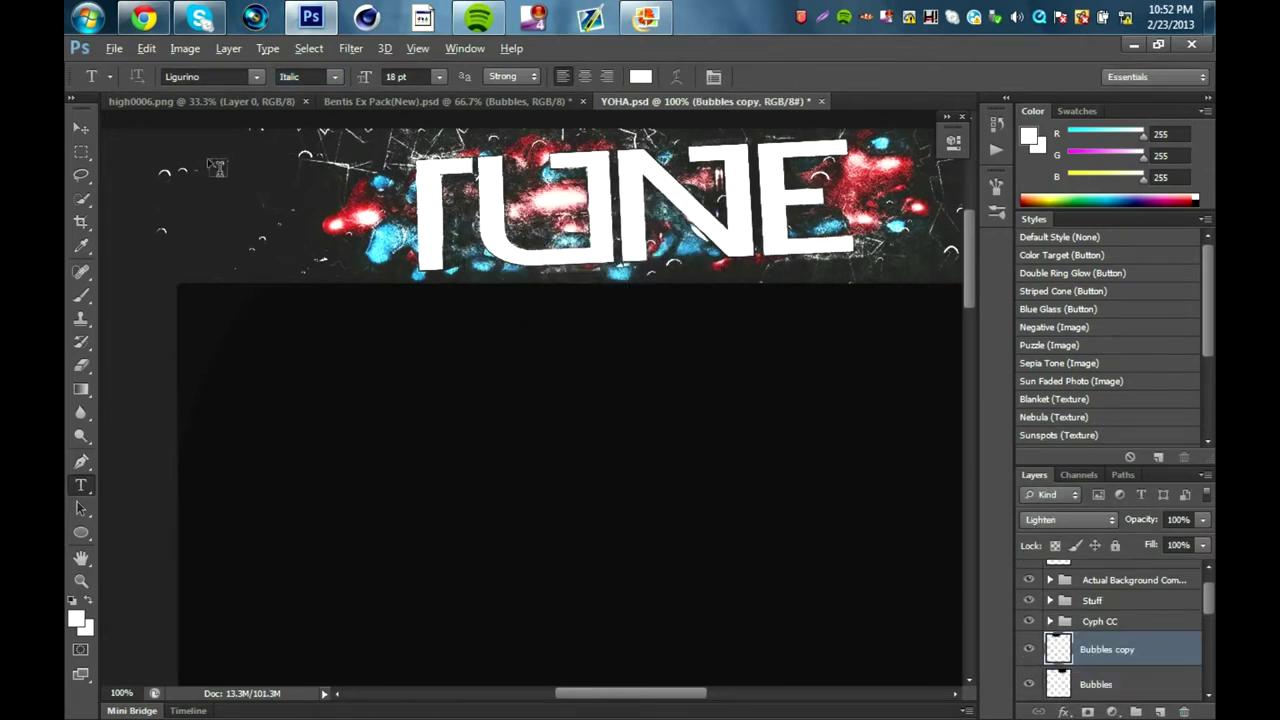
Step: Add the text DESIGNER and place it at the lower edge of the banner's left side
{"action": "type", "text": "R"}
{"action": "left_click", "coordinate": [81, 128]}
{"action": "key", "text": "ctrl+t"}
{"action": "left_click_drag", "start_coordinate": [235, 155], "coordinate": [220, 255]}
{"action": "key", "text": "Return"}
Step: Give the DESIGNER text a drop shadow, a black-to-white gradient overlay at 75% opacity and an inner glow
{"action": "double_click", "coordinate": [1150, 650]}
{"action": "left_click", "coordinate": [735, 345]}
{"action": "left_click", "coordinate": [745, 285]}
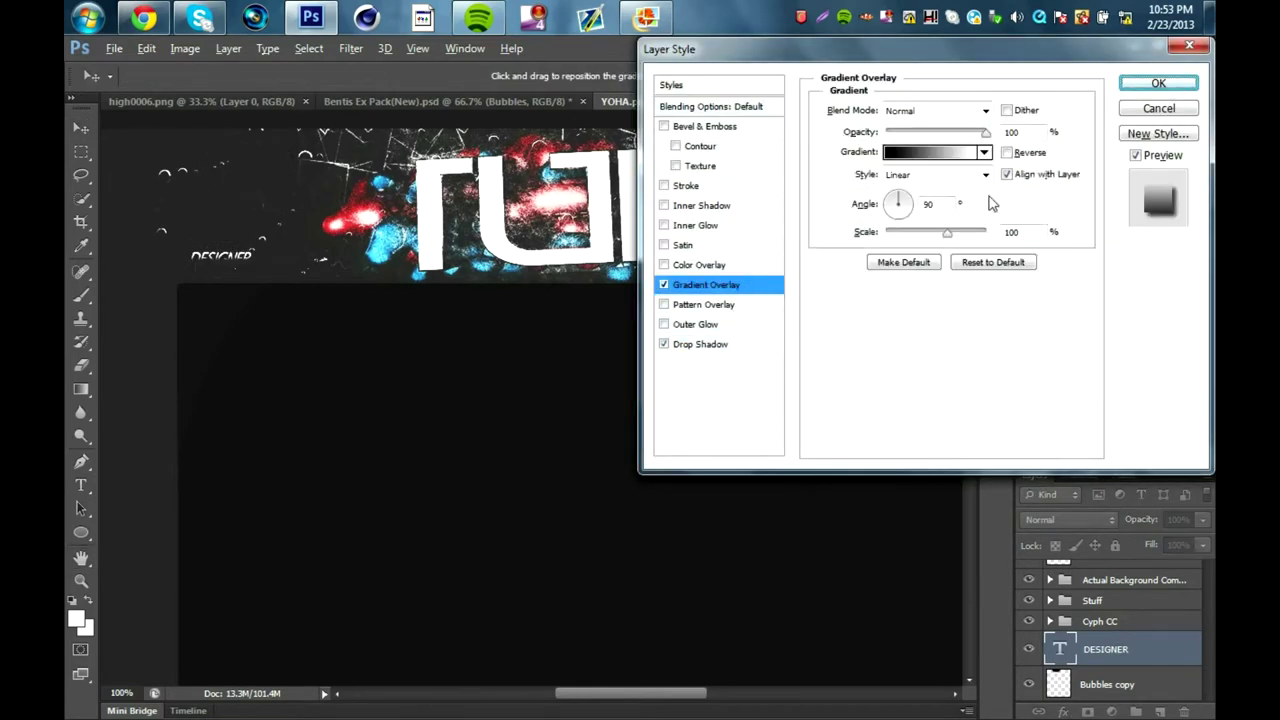
{"action": "type", "text": "75"}
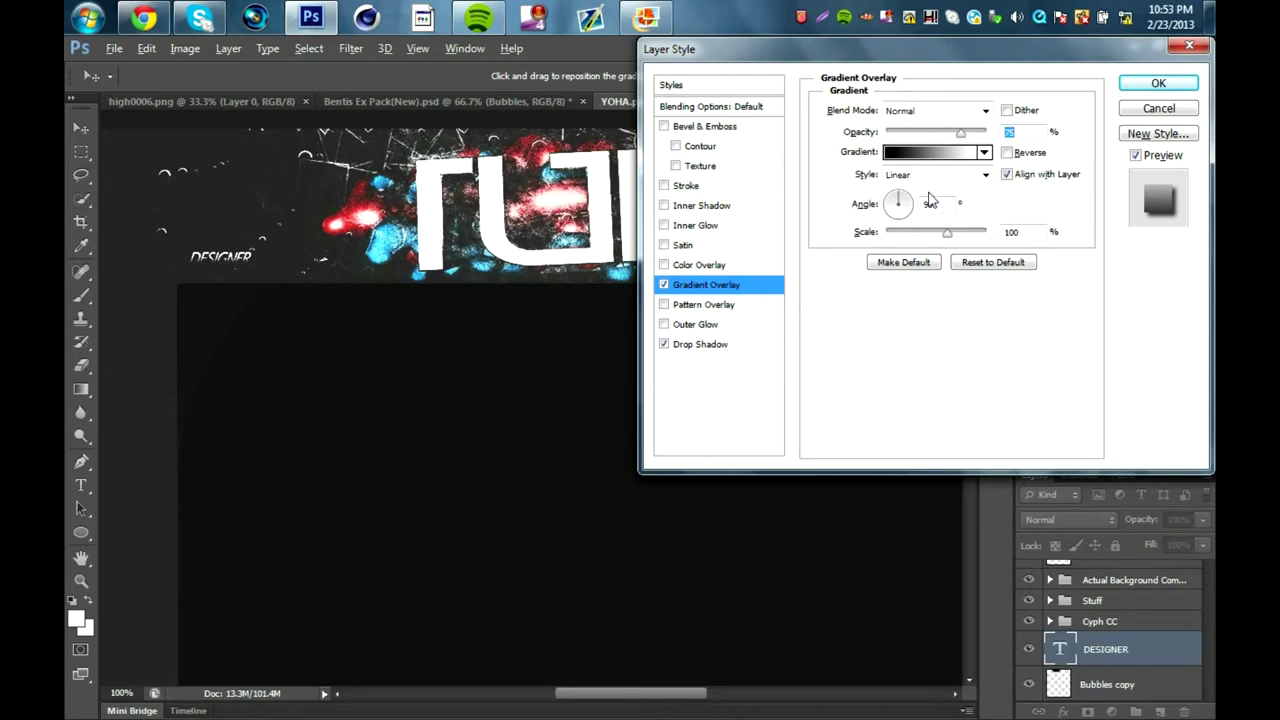
{"action": "left_click", "coordinate": [722, 228]}
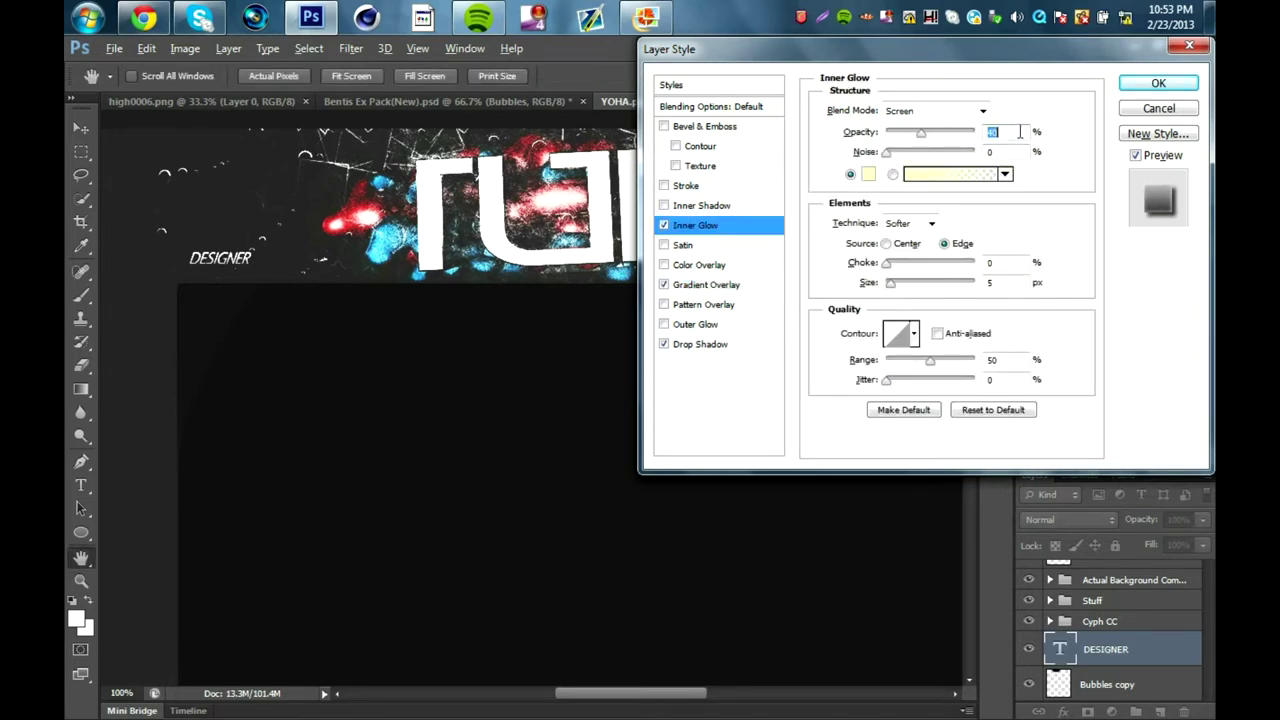
{"action": "left_click", "coordinate": [1157, 88]}
Step: Duplicate the DESIGNER text layer and change the copy's text to NETWORK
{"action": "left_click", "coordinate": [229, 48]}
{"action": "left_click", "coordinate": [205, 86]}
{"action": "left_click", "coordinate": [1196, 617]}
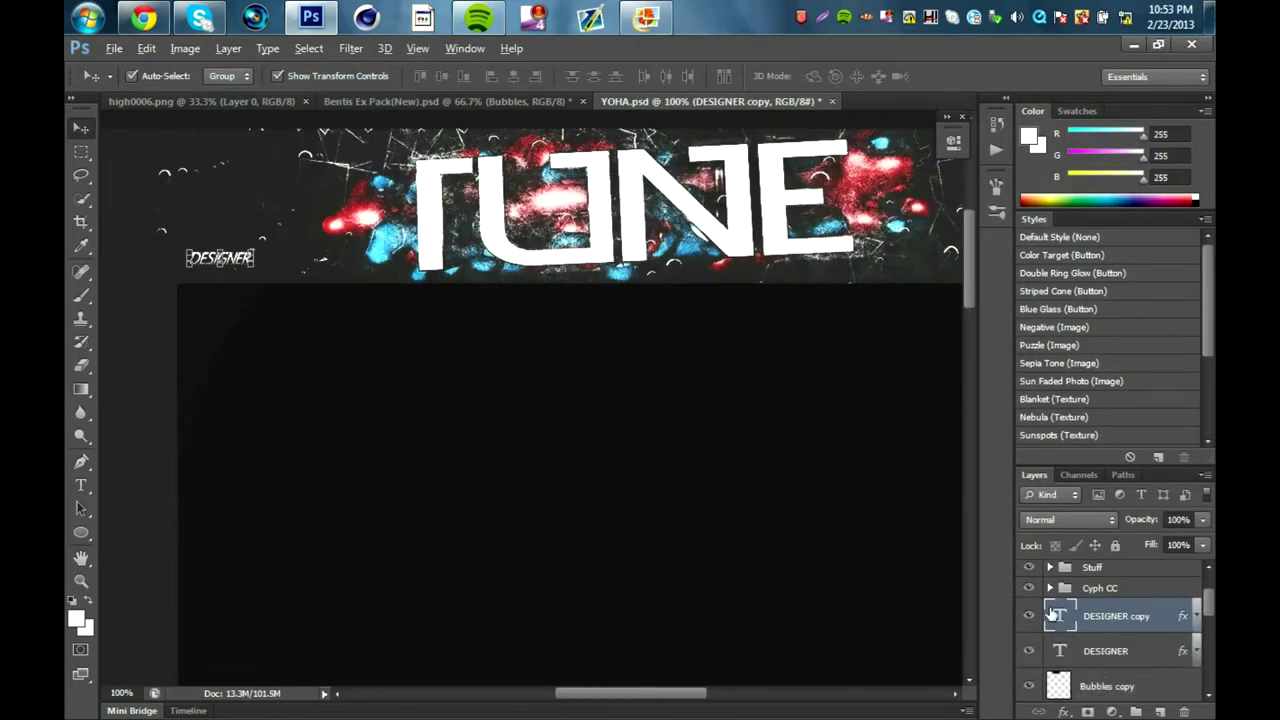
{"action": "double_click", "coordinate": [1059, 616]}
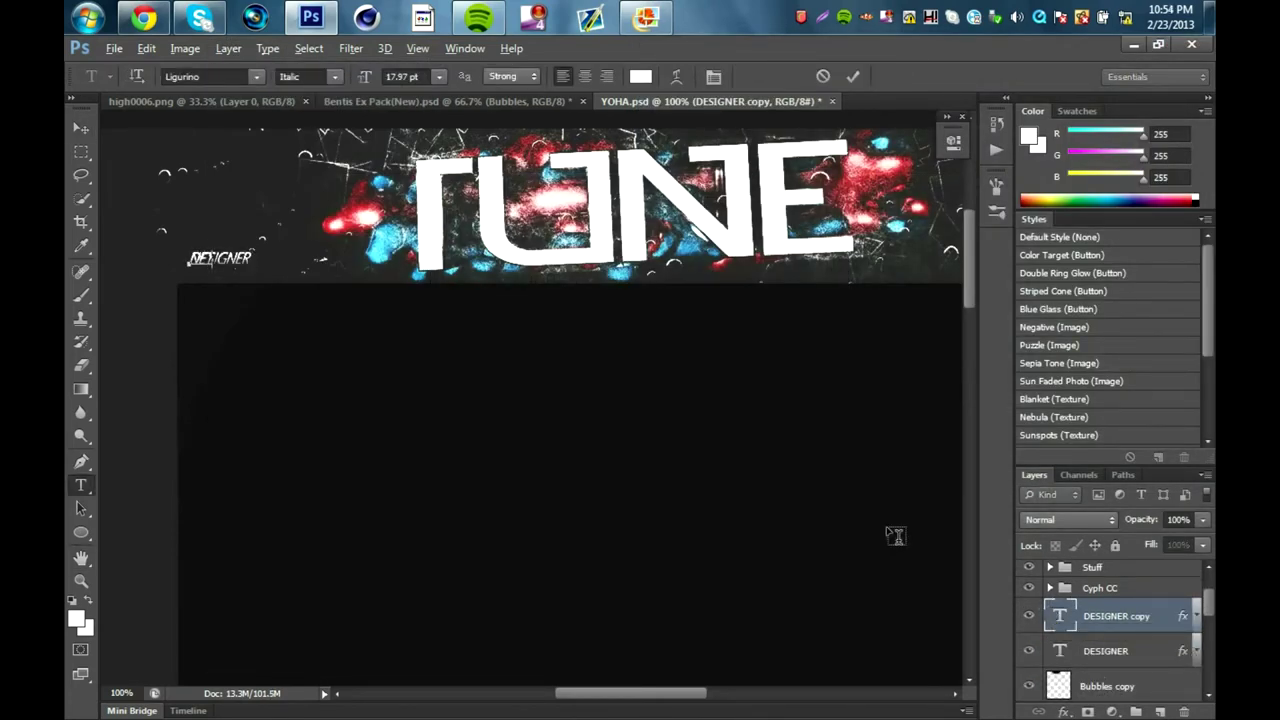
{"action": "left_click", "coordinate": [81, 127]}
Step: Move the NETWORK text straight up so it sits above DESIGNER on the banner's left side
{"action": "key", "text": "ctrl+t"}
{"action": "key", "text": "shift+Up"}
{"action": "key", "text": "shift+Up"}
{"action": "key", "text": "shift+Up"}
{"action": "key", "text": "shift+Up"}
{"action": "key", "text": "shift+Up"}
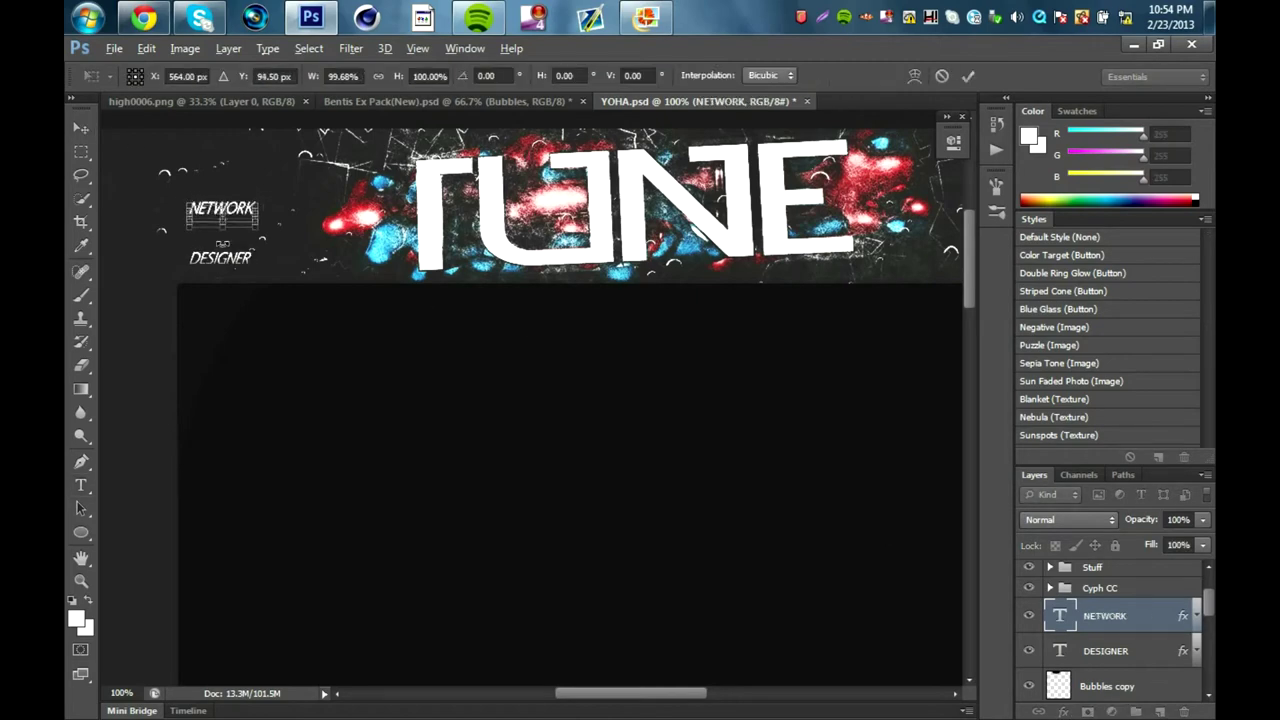
{"action": "key", "text": "Return"}
Step: Duplicate the NETWORK text layer and change the copy's text to TWITTER
{"action": "left_click", "coordinate": [228, 48]}
{"action": "left_click", "coordinate": [205, 86]}
{"action": "left_click", "coordinate": [808, 211]}
{"action": "double_click", "coordinate": [1059, 616]}
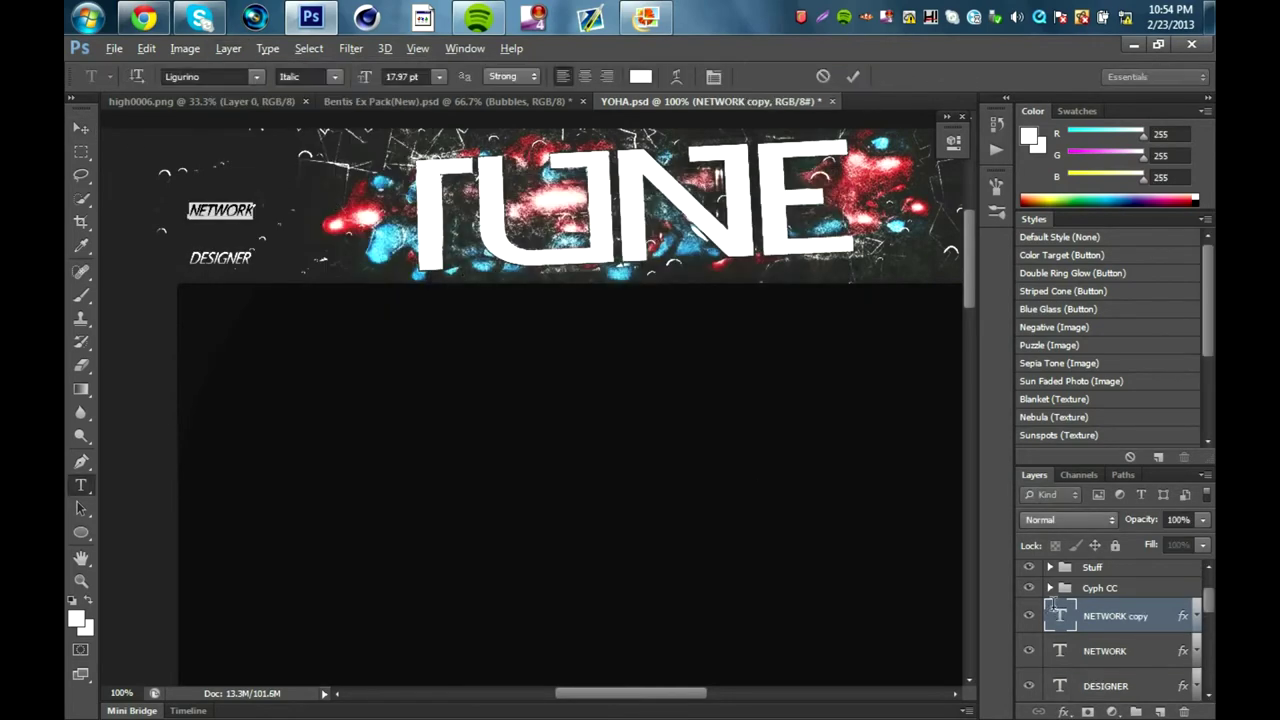
{"action": "type", "text": "TWITTER"}
{"action": "left_click", "coordinate": [81, 127]}
Step: Move the TWITTER text above NETWORK and correct its lettering to all capitals
{"action": "key", "text": "ctrl+t"}
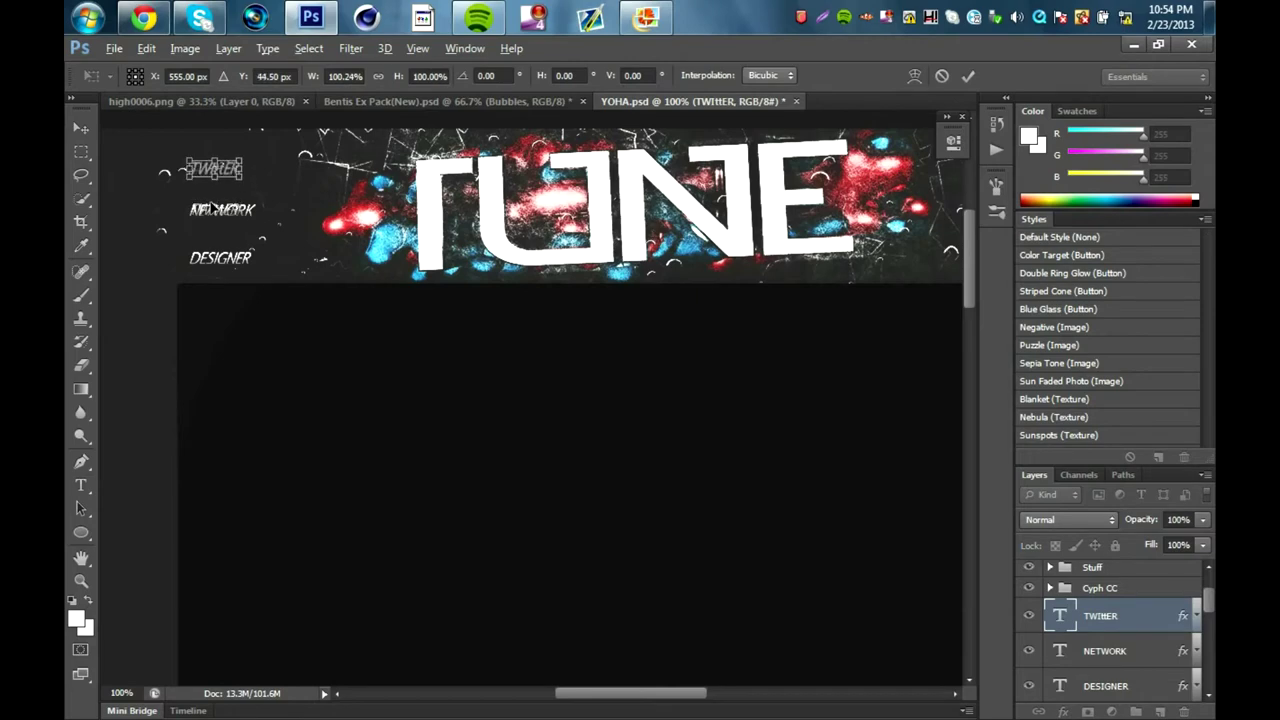
{"action": "key", "text": "Return"}
{"action": "double_click", "coordinate": [1059, 616]}
{"action": "key", "text": "ctrl+Return"}
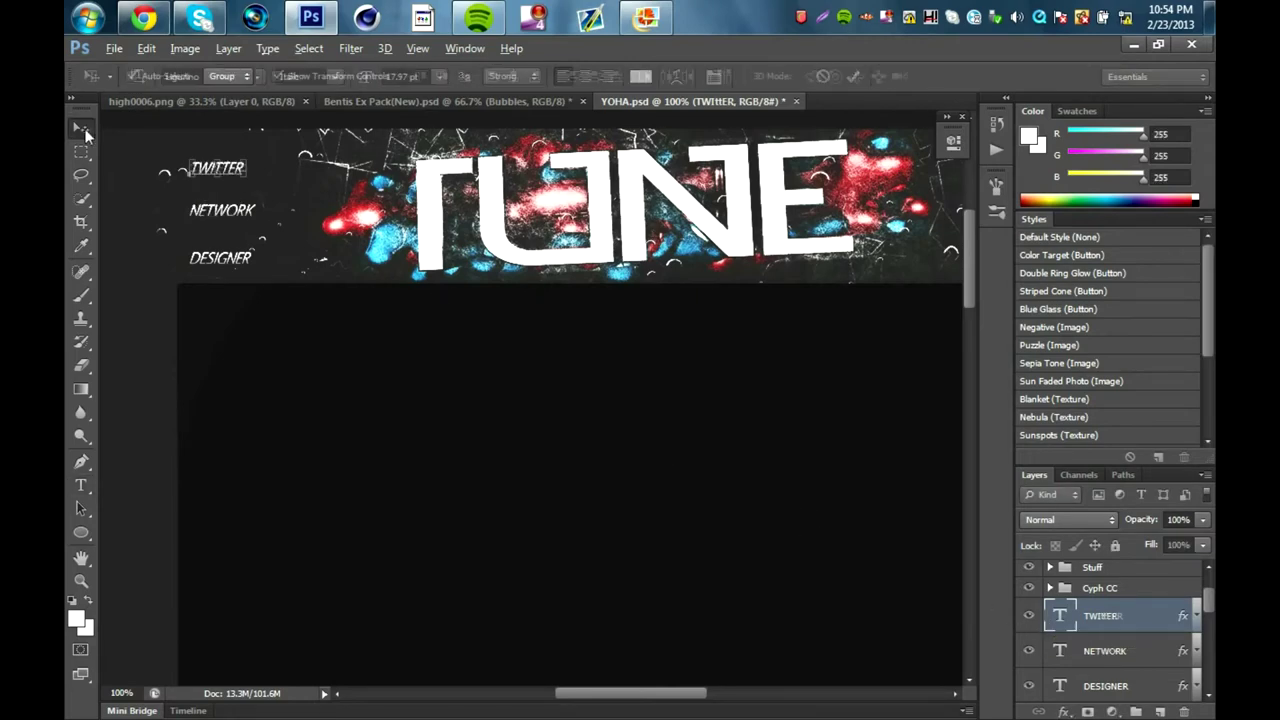
{"action": "key", "text": "v"}
Step: Duplicate the TWITTER, NETWORK and DESIGNER text layers together
{"action": "left_click", "coordinate": [1105, 686], "text": "shift"}
{"action": "left_click", "coordinate": [228, 48]}
{"action": "left_click", "coordinate": [205, 86]}
{"action": "left_click", "coordinate": [793, 212]}
Step: Move the three duplicated text labels horizontally across the banner to the right of the TUNE lettering
{"action": "key", "text": "ctrl+t"}
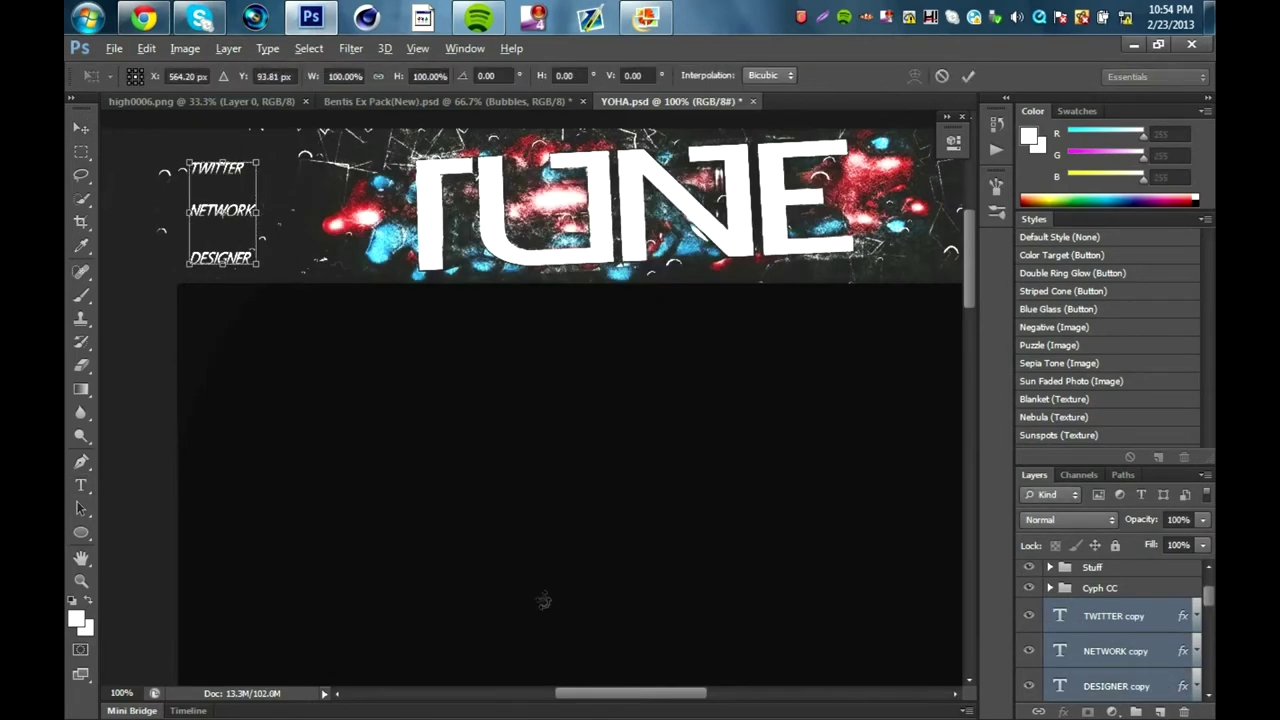
{"action": "left_click_drag", "start_coordinate": [582, 693], "coordinate": [612, 702]}
{"action": "key", "text": "shift+Right"}
{"action": "key", "text": "shift+Right"}
{"action": "key", "text": "shift+Right"}
{"action": "key", "text": "Right"}
{"action": "key", "text": "Right"}
{"action": "key", "text": "Right"}
{"action": "key", "text": "Right"}
{"action": "key", "text": "Right"}
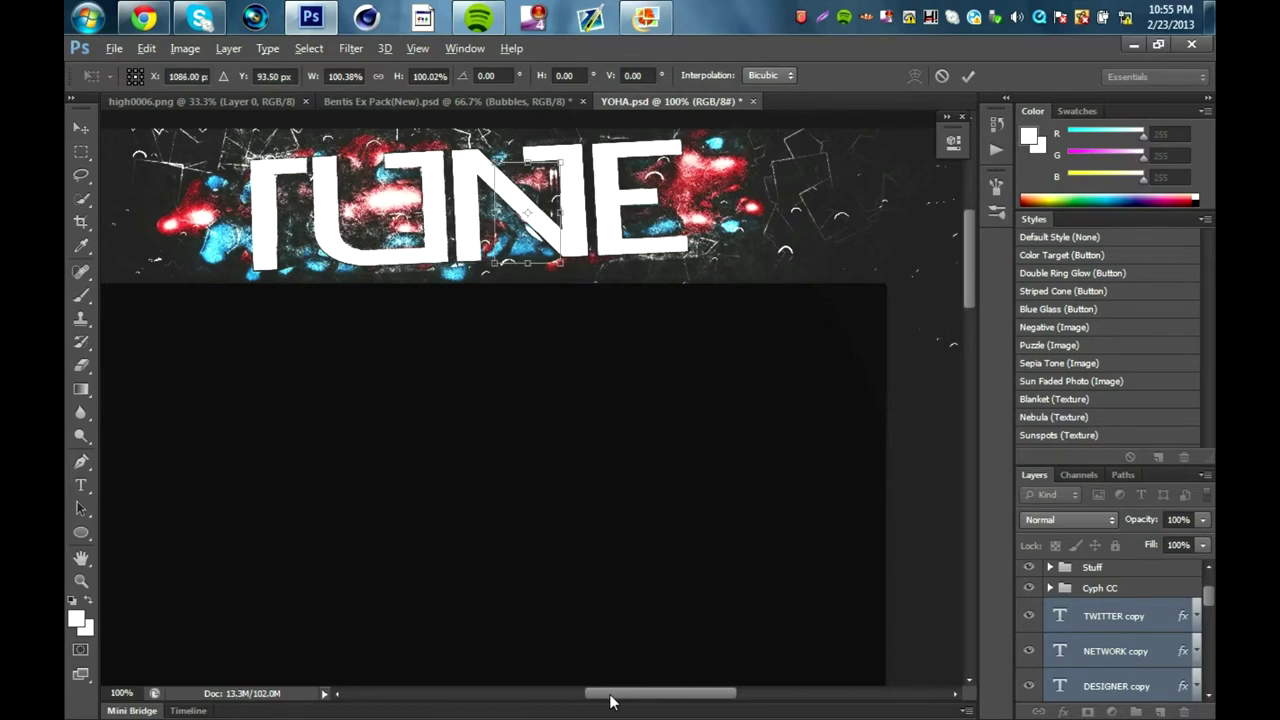
{"action": "mouse_move", "coordinate": [612, 702]}
{"action": "left_mouse_down"}
{"action": "mouse_move", "coordinate": [577, 702]}
{"action": "mouse_move", "coordinate": [600, 706]}
{"action": "left_mouse_up"}
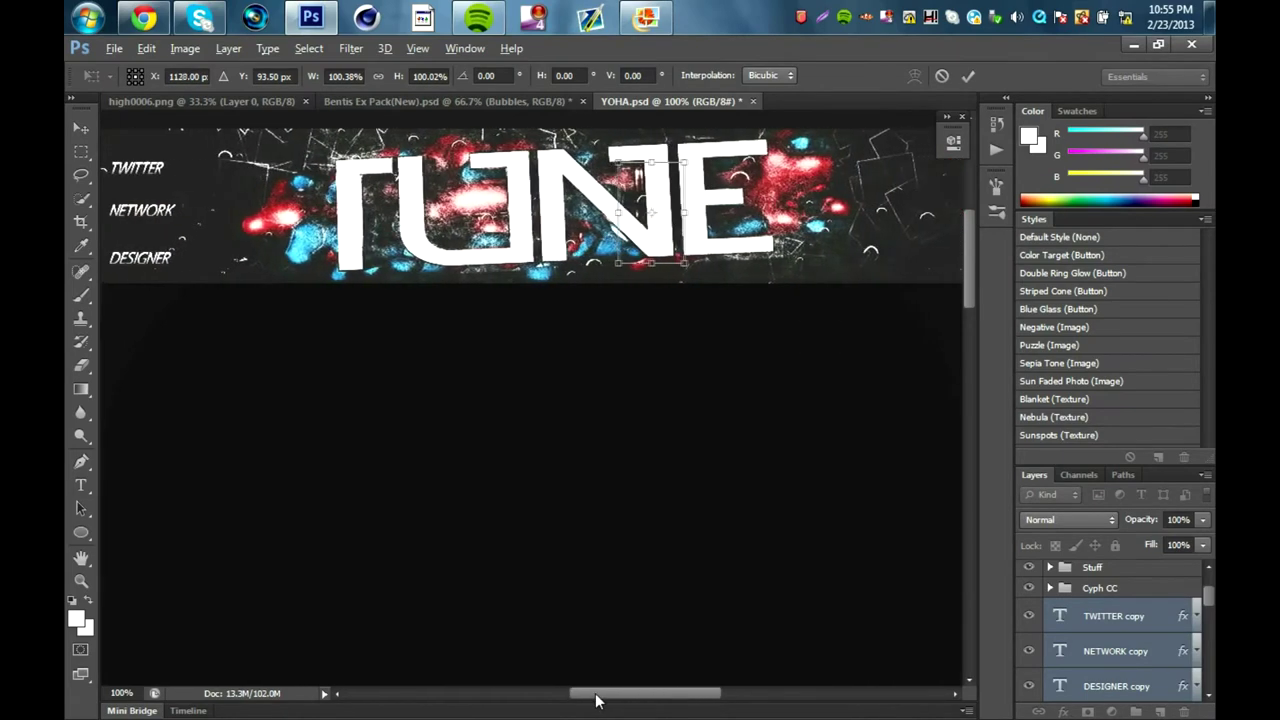
{"action": "key", "text": "shift+Right"}
{"action": "key", "text": "shift+Right"}
{"action": "key", "text": "shift+Right"}
{"action": "key", "text": "Right"}
{"action": "key", "text": "Right"}
{"action": "key", "text": "Right"}
{"action": "key", "text": "Right"}
{"action": "key", "text": "Right"}
{"action": "key", "text": "Right"}
{"action": "key", "text": "Right"}
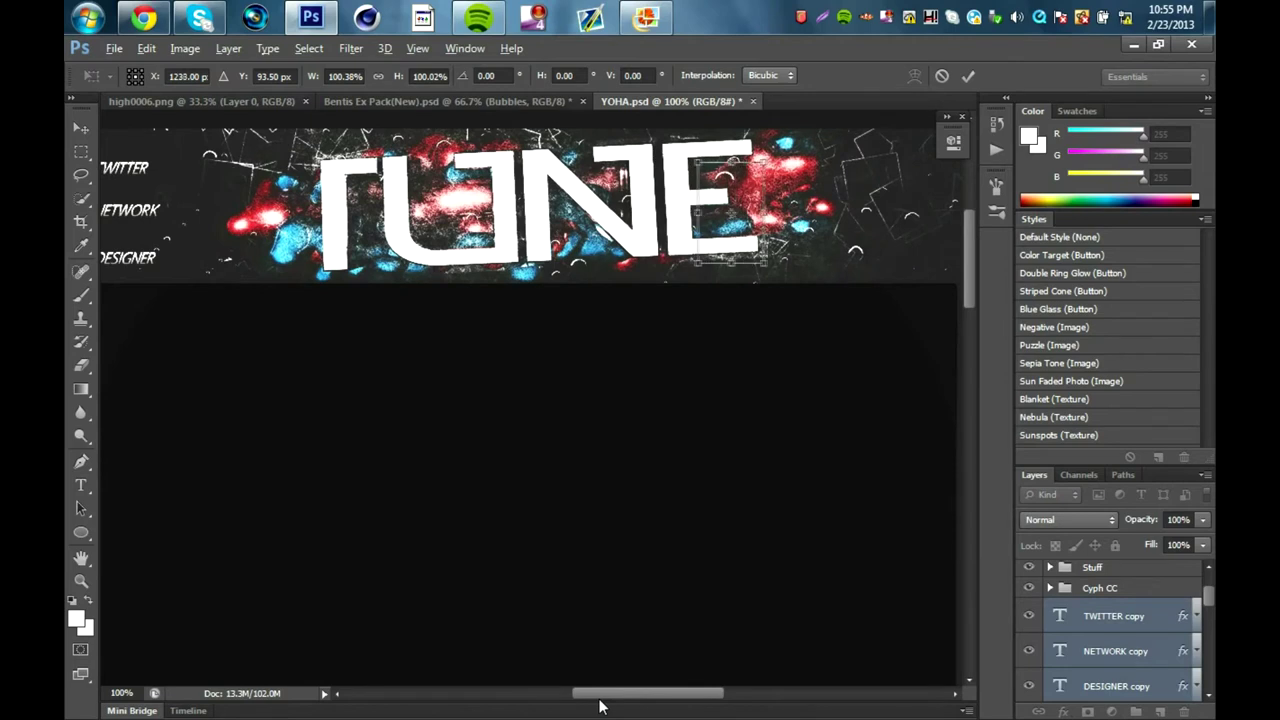
{"action": "key", "text": "shift+Right"}
{"action": "key", "text": "shift+Right"}
{"action": "key", "text": "shift+Right"}
{"action": "key", "text": "shift+Right"}
{"action": "left_click_drag", "start_coordinate": [600, 706], "coordinate": [622, 705]}
{"action": "key", "text": "shift+Right"}
{"action": "key", "text": "shift+Right"}
{"action": "key", "text": "shift+Right"}
{"action": "key", "text": "shift+Right"}
{"action": "key", "text": "shift+Right"}
{"action": "key", "text": "shift+Right"}
{"action": "key", "text": "shift+Right"}
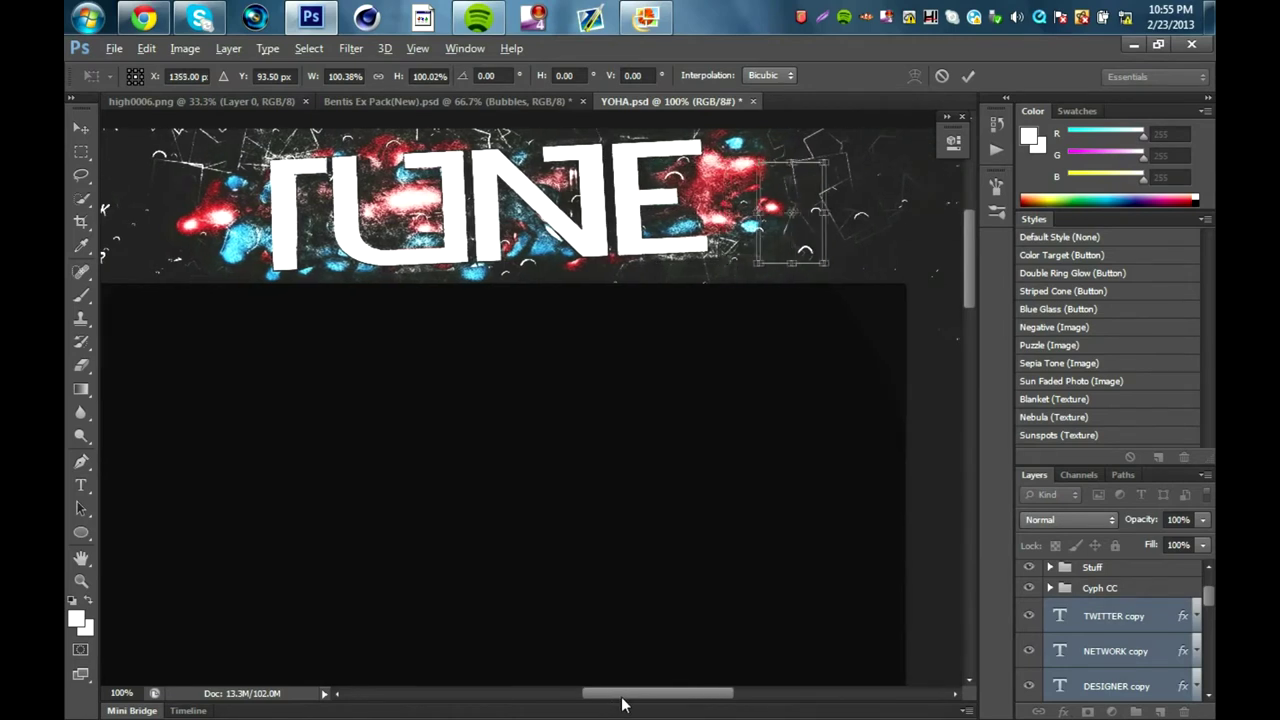
{"action": "key", "text": "shift+Right"}
{"action": "key", "text": "shift+Right"}
{"action": "key", "text": "Return"}
Step: Change the duplicated labels' text to JVO, SNOWYY and FLIP, from top to bottom
{"action": "double_click", "coordinate": [1059, 615]}
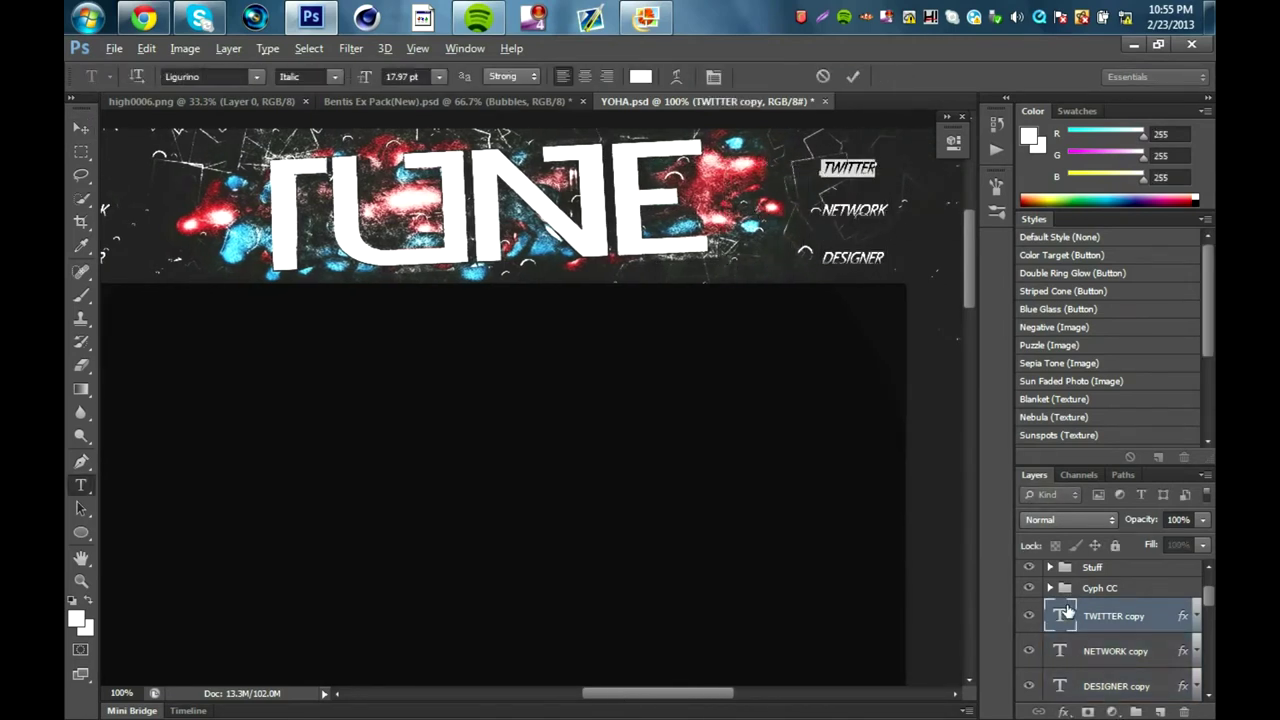
{"action": "type", "text": "JVO"}
{"action": "double_click", "coordinate": [1058, 650]}
{"action": "type", "text": "SNOWYY"}
{"action": "double_click", "coordinate": [1059, 685]}
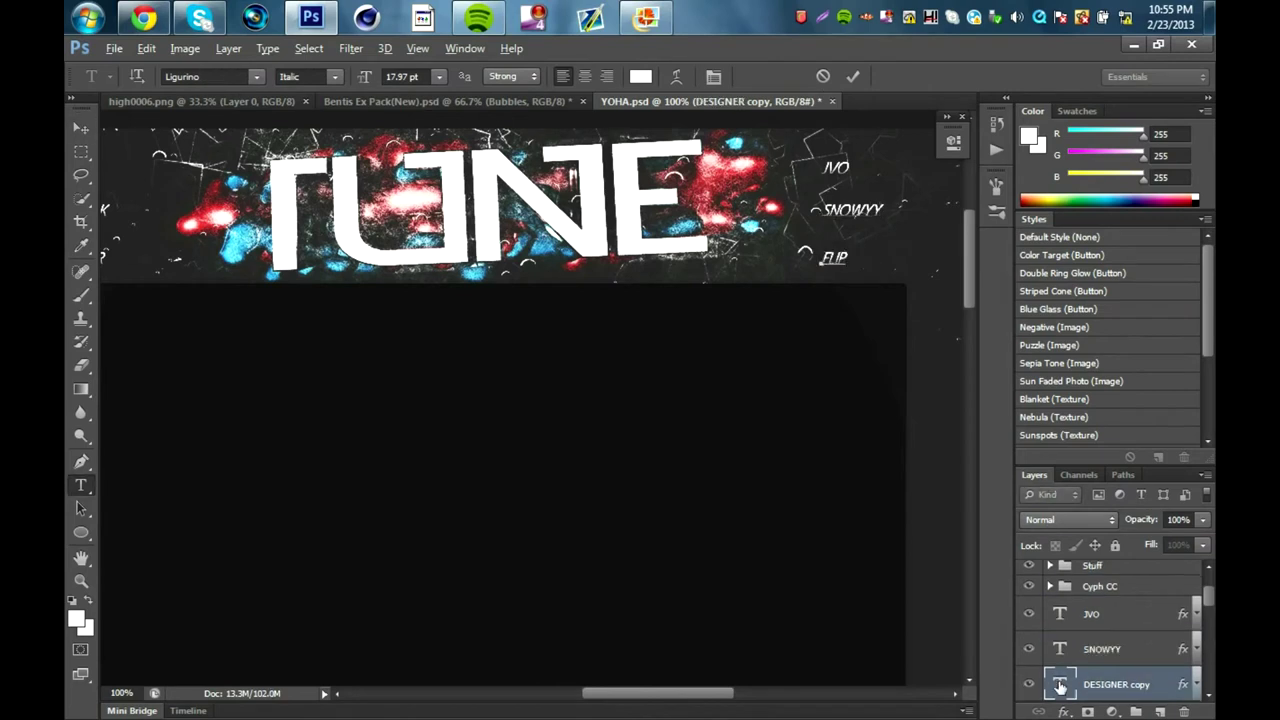
Step: Group the banner's text label layers into a group named NETWORKS and collapse it
{"action": "left_click", "coordinate": [1092, 614], "text": "shift"}
{"action": "key", "text": "v"}
{"action": "key", "text": "ctrl+g"}
{"action": "double_click", "coordinate": [1093, 607]}
{"action": "type", "text": "NETWORKS"}
{"action": "key", "text": "Return"}
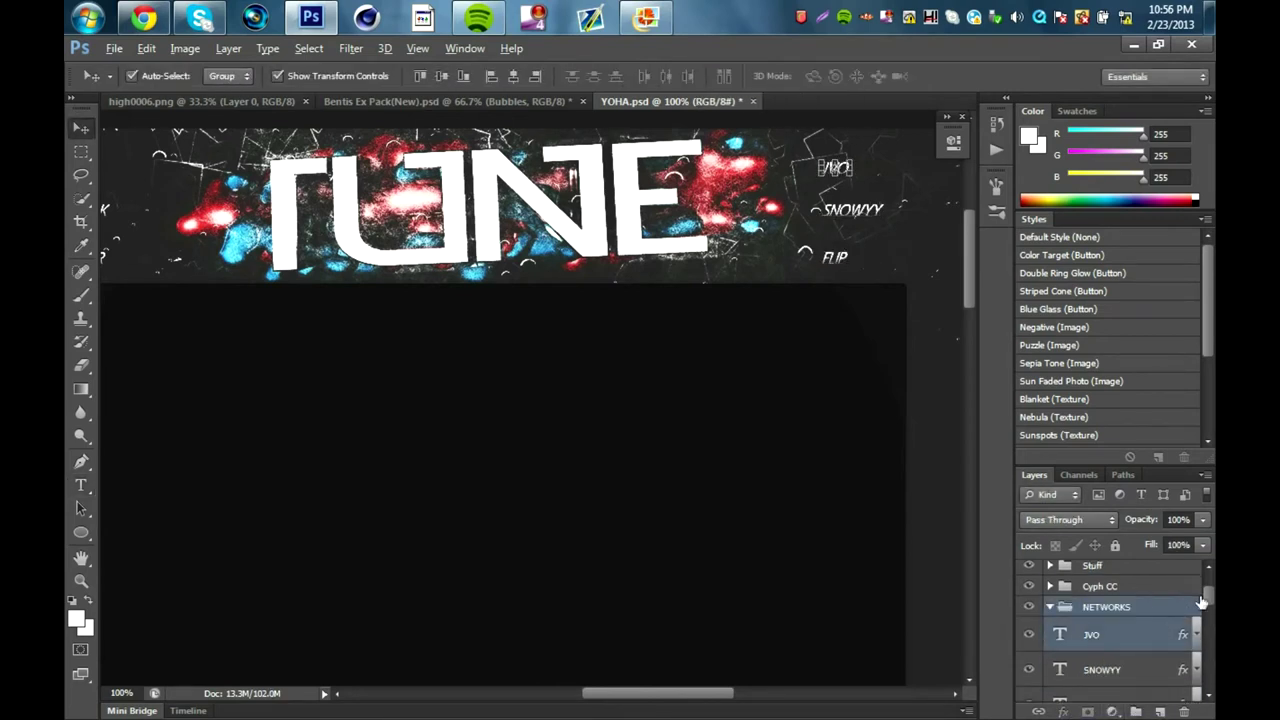
{"action": "left_click", "coordinate": [1141, 624], "text": "shift"}
{"action": "left_click", "coordinate": [1050, 607]}
Step: Add a new layer below the NETWORKS group and set the text to Devil Breeze Medium at 30 pt
{"action": "left_click", "coordinate": [1160, 711]}
{"action": "key", "text": "ctrl+bracketleft"}
{"action": "left_click_drag", "start_coordinate": [720, 693], "coordinate": [702, 693]}
{"action": "left_click", "coordinate": [81, 485]}
{"action": "left_click", "coordinate": [438, 76]}
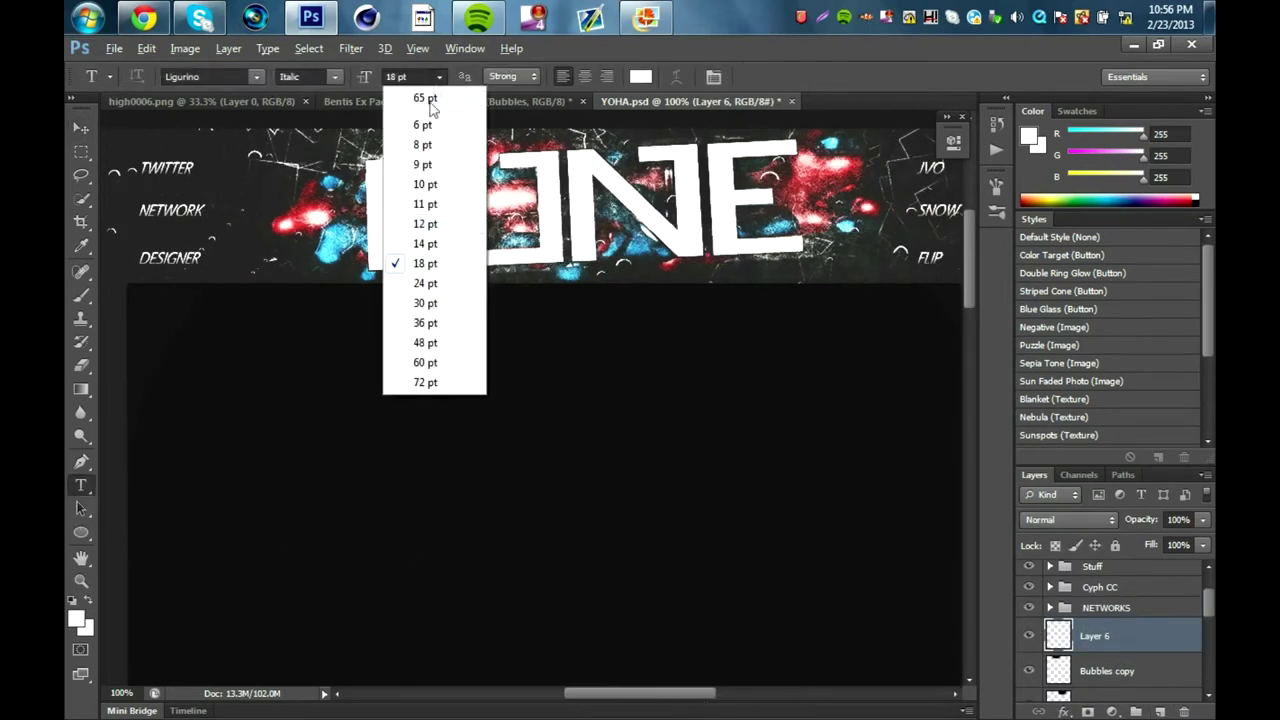
{"action": "left_click", "coordinate": [428, 303]}
{"action": "left_click", "coordinate": [306, 76]}
{"action": "left_click", "coordinate": [300, 108]}
Step: Add black text reading THE TUNE ARMY over the TUNE lettering and tilt it slightly
{"action": "left_click", "coordinate": [575, 208]}
{"action": "left_click", "coordinate": [640, 76]}
{"action": "left_click", "coordinate": [823, 160]}
{"action": "type", "text": "THE TUN"}
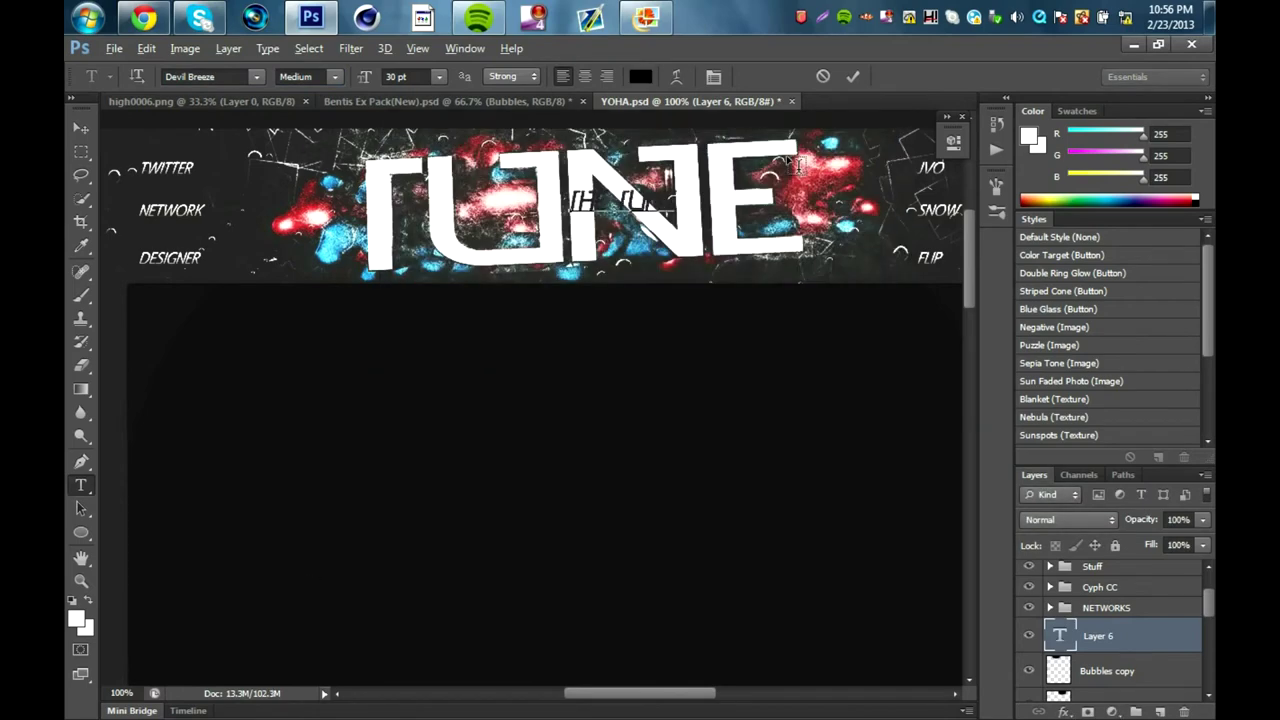
{"action": "type", "text": "E ARMY"}
{"action": "key", "text": "ctrl+Return"}
{"action": "key", "text": "ctrl+t"}
{"action": "left_click_drag", "start_coordinate": [605, 210], "coordinate": [597, 205]}
{"action": "key", "text": "Return"}
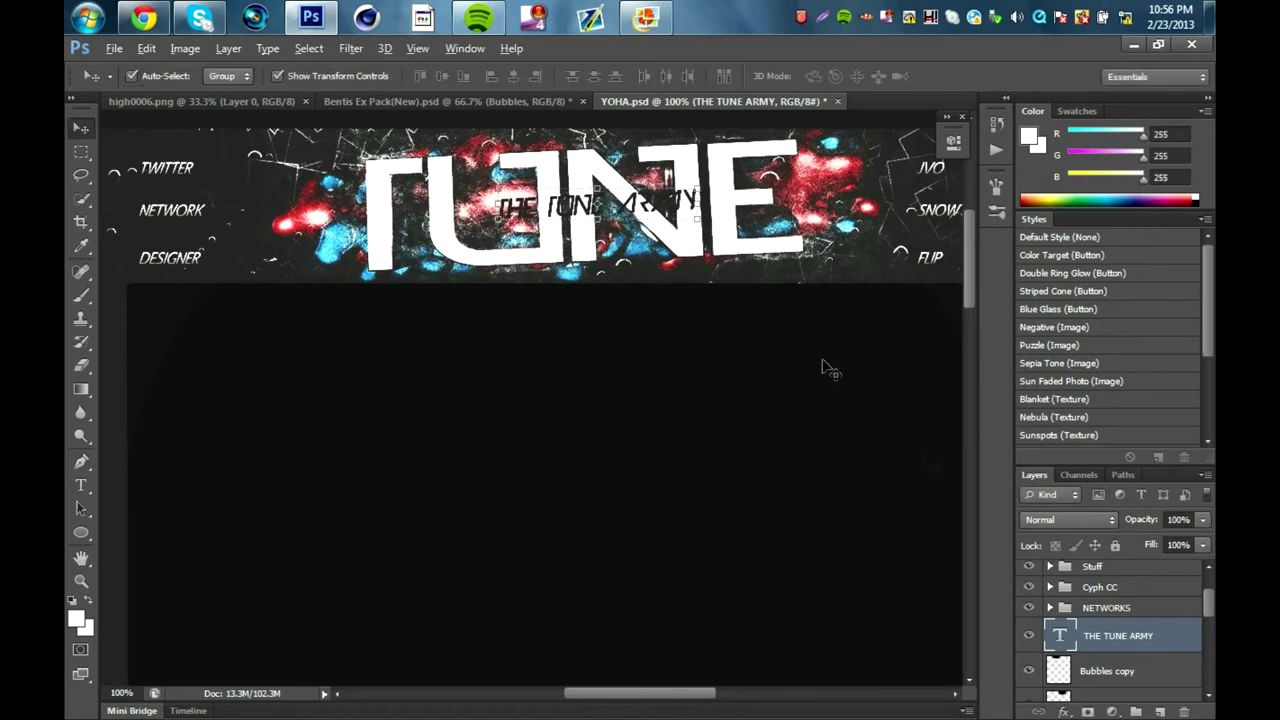
Step: Give the THE TUNE ARMY text a drop shadow and a linear gradient overlay at 75% opacity
{"action": "double_click", "coordinate": [1171, 642]}
{"action": "left_click", "coordinate": [708, 346]}
{"action": "left_click", "coordinate": [716, 286]}
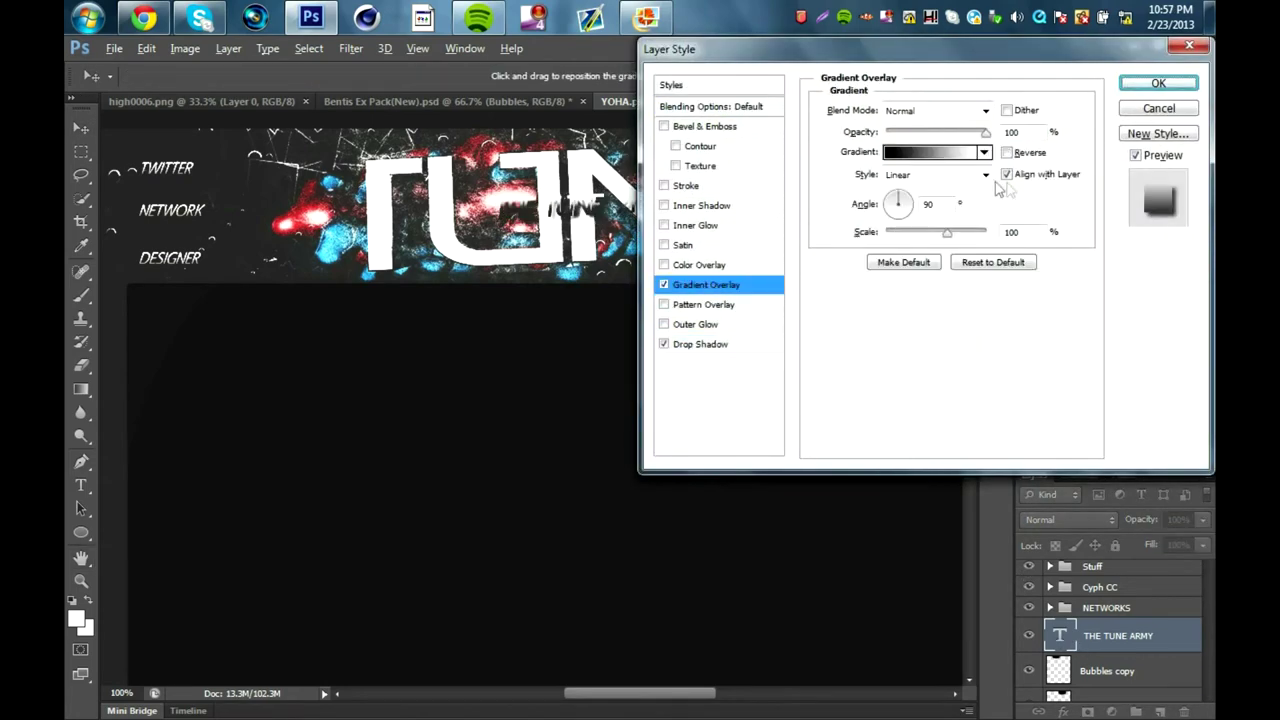
{"action": "left_click", "coordinate": [960, 132]}
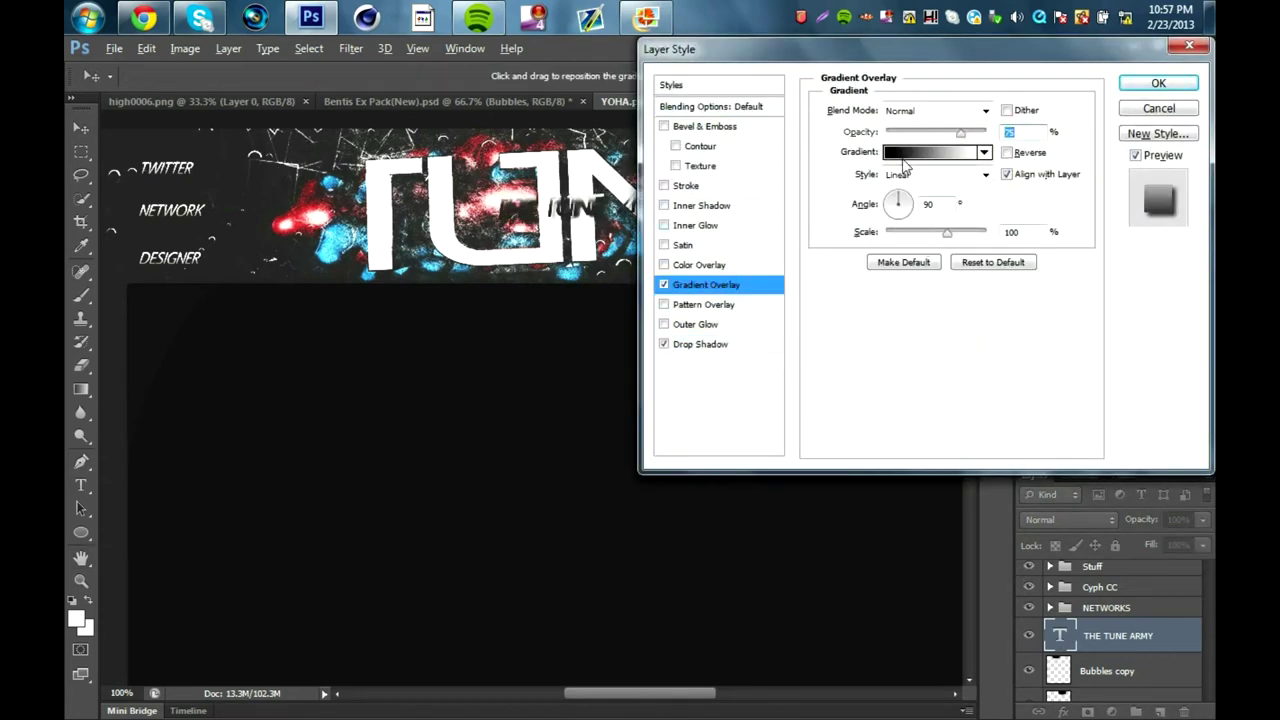
Step: Make the text's gradient overlay run from black to dark grey and add an inner glow in Screen mode
{"action": "left_click", "coordinate": [904, 154]}
{"action": "double_click", "coordinate": [1017, 381]}
{"action": "left_click", "coordinate": [349, 297]}
{"action": "left_click", "coordinate": [805, 161]}
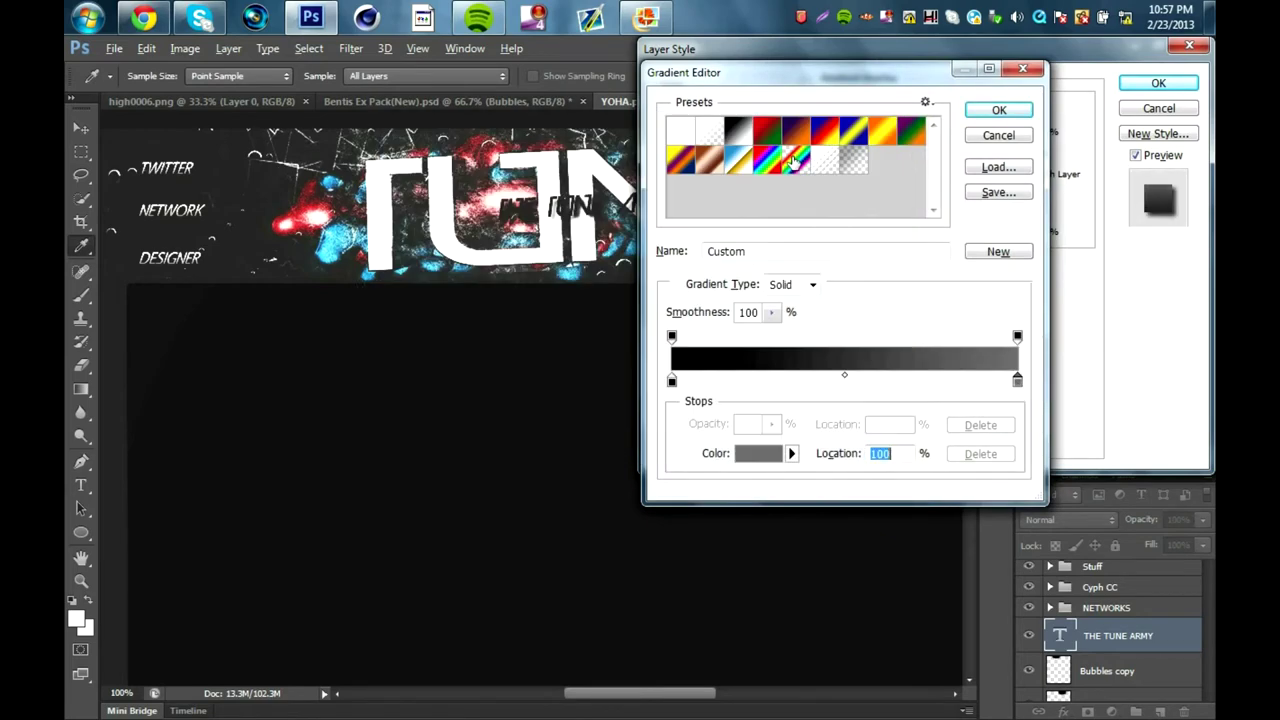
{"action": "left_click", "coordinate": [999, 110]}
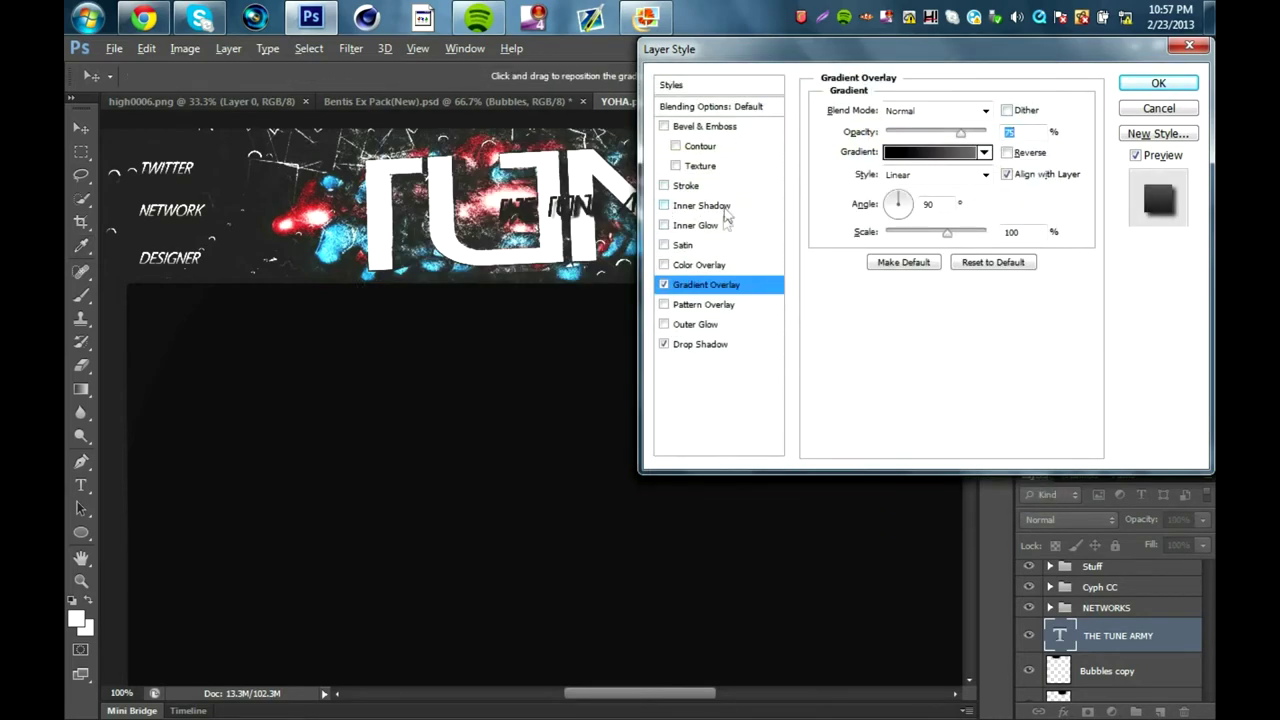
{"action": "left_click", "coordinate": [700, 225]}
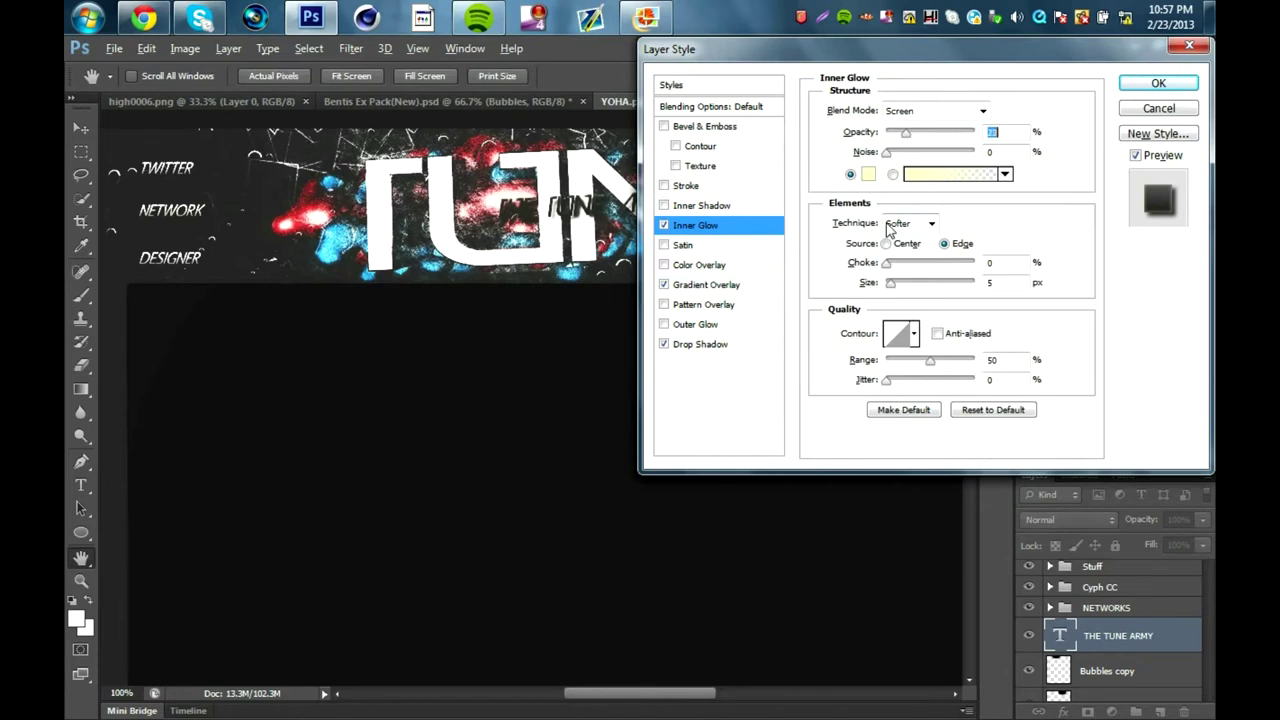
{"action": "left_click", "coordinate": [1143, 84]}
Step: Adjust the placement of the THE TUNE ARMY text over the lettering and collapse its layer effects
{"action": "key", "text": "ctrl+t"}
{"action": "left_click_drag", "start_coordinate": [795, 142], "coordinate": [728, 210]}
{"action": "key", "text": "Return"}
{"action": "left_click_drag", "start_coordinate": [585, 692], "coordinate": [588, 690]}
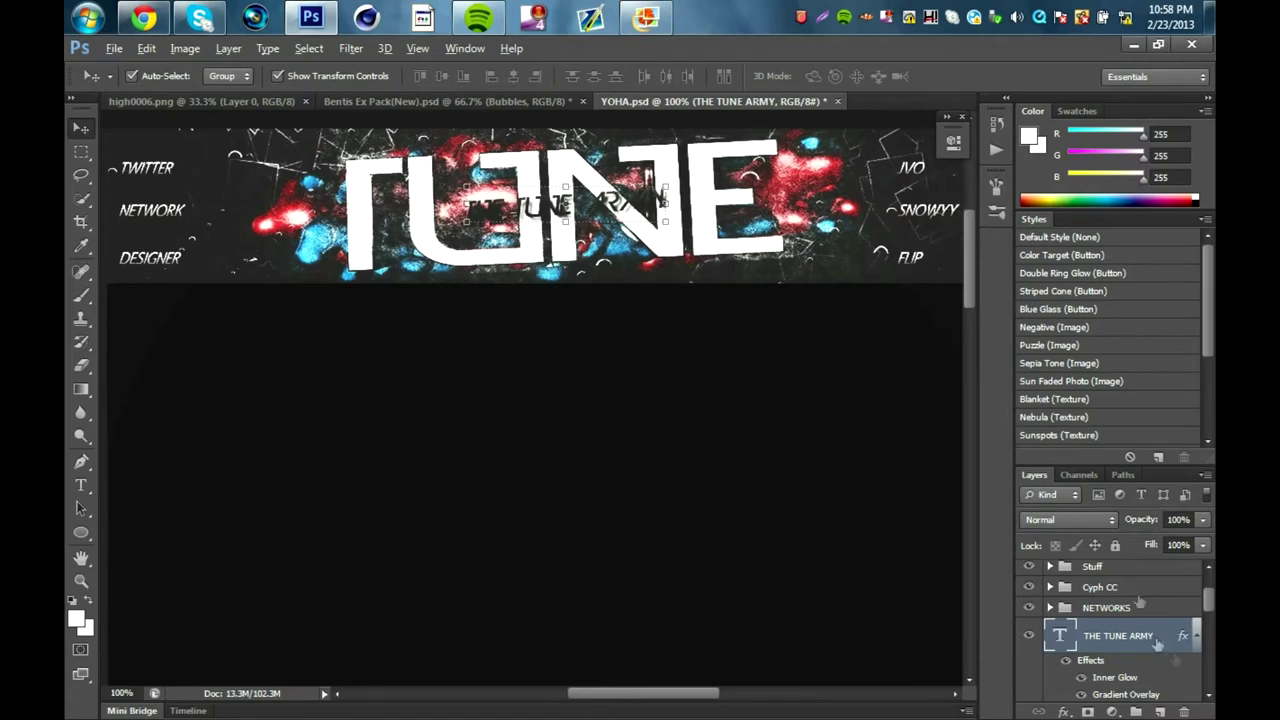
{"action": "left_click", "coordinate": [1196, 635]}
{"action": "left_click", "coordinate": [1108, 592]}
{"action": "left_click_drag", "start_coordinate": [666, 706], "coordinate": [670, 706]}
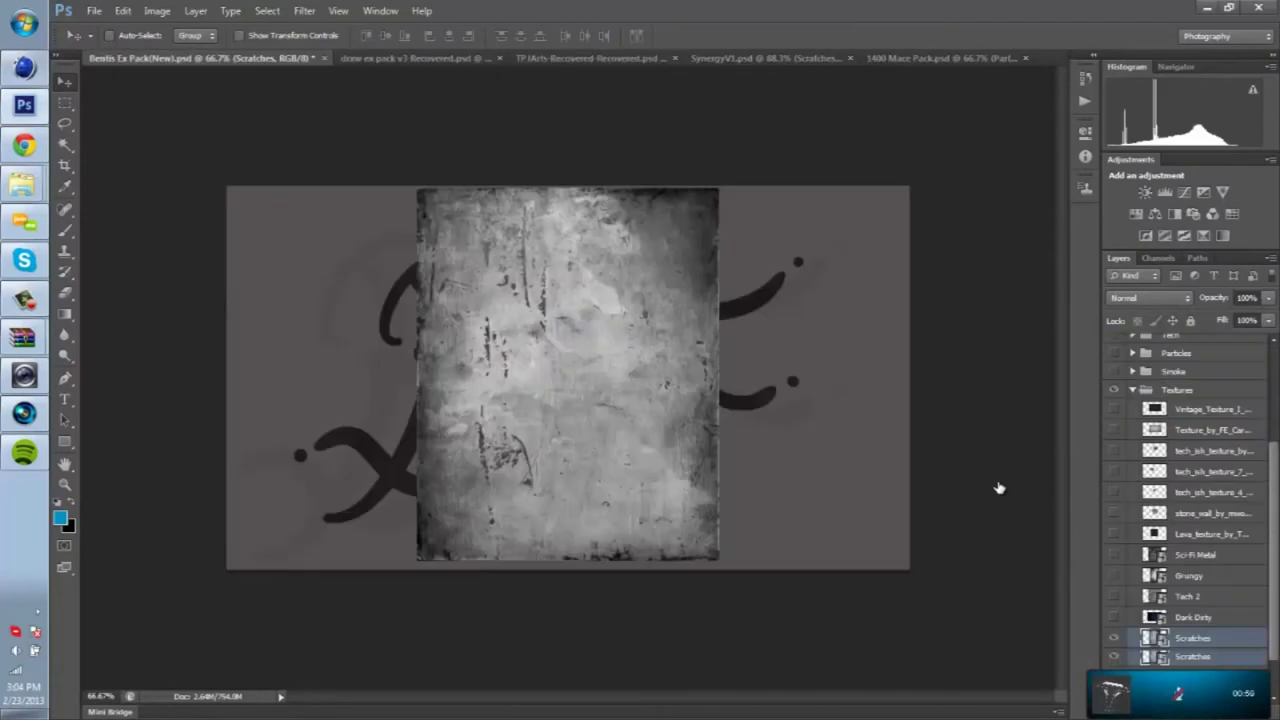
Step: Undo the duplication of the Scratches layer in Bentis Ex Pack(New).psd and look through the other open documents
{"action": "key", "text": "ctrl+z"}
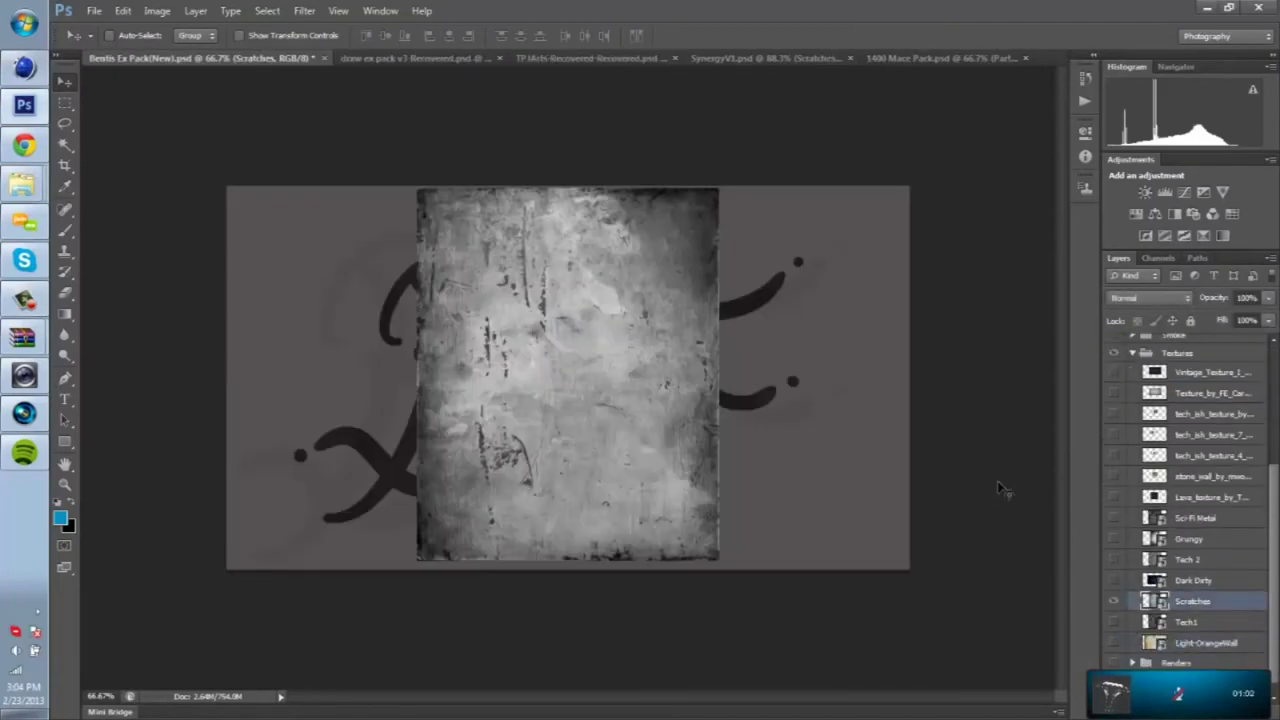
{"action": "key", "text": "ctrl+Tab"}
{"action": "key", "text": "ctrl+Tab"}
{"action": "key", "text": "ctrl+Tab"}
{"action": "key", "text": "ctrl+z"}
{"action": "key", "text": "ctrl+Tab"}
Step: Switch to Spotify, lower the music volume and return to Photoshop
{"action": "key", "text": "alt+Tab"}
{"action": "key", "text": "XF86AudioLowerVolume"}
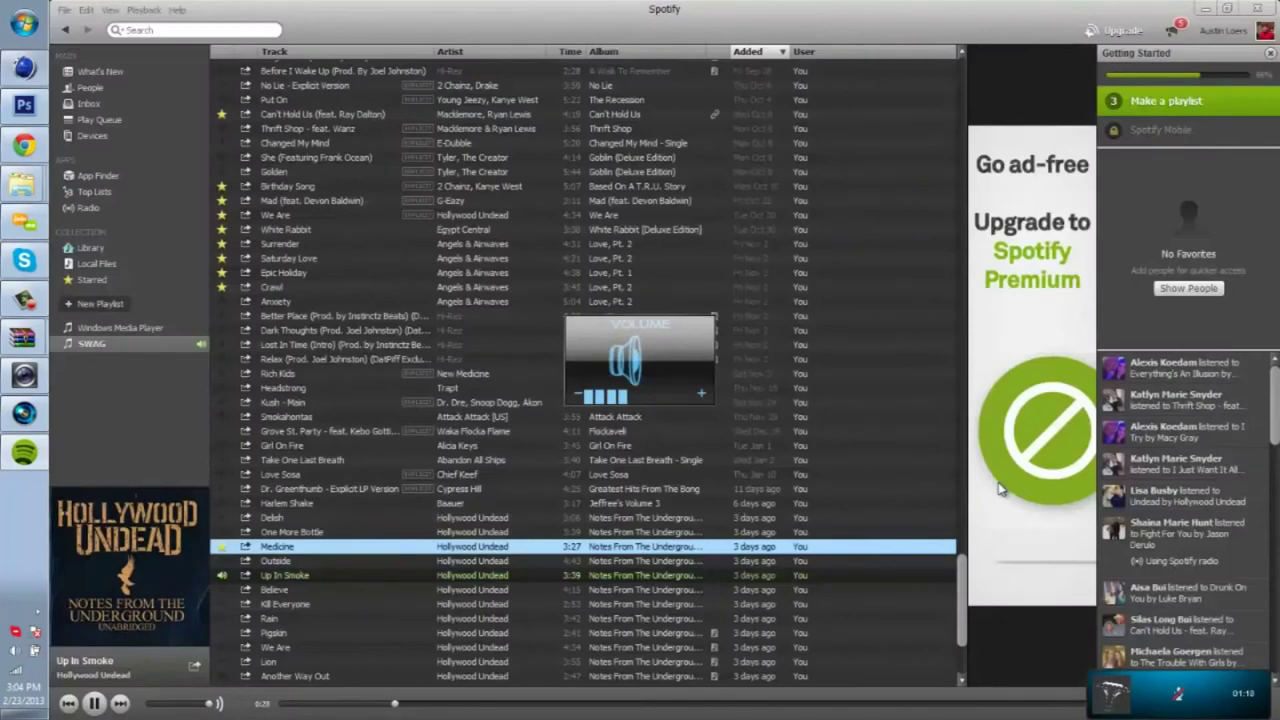
{"action": "key", "text": "alt+Tab"}
Step: In TPJArts-Recovered-Recovered.psd, clip the Scratches texture to the T emblem layer beneath with Overlay blending and merge the two layers
{"action": "key", "text": "ctrl+z"}
{"action": "key", "text": "ctrl+Tab"}
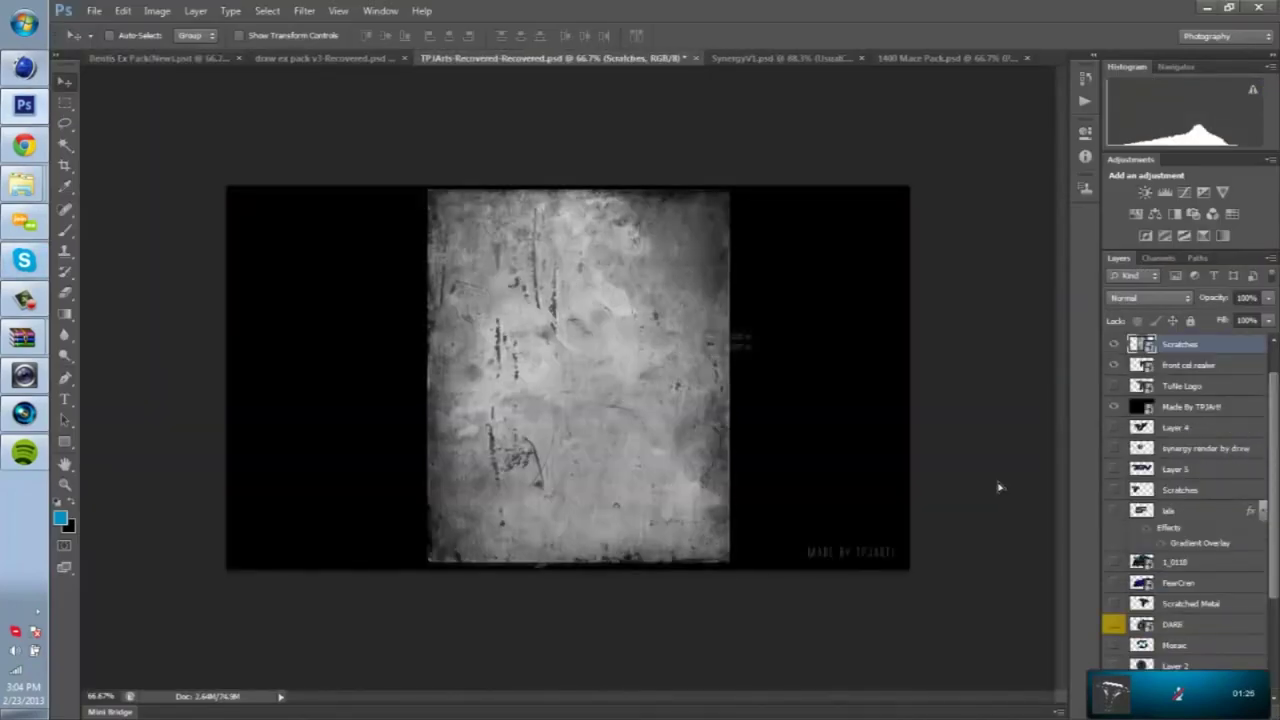
{"action": "key", "text": "Return"}
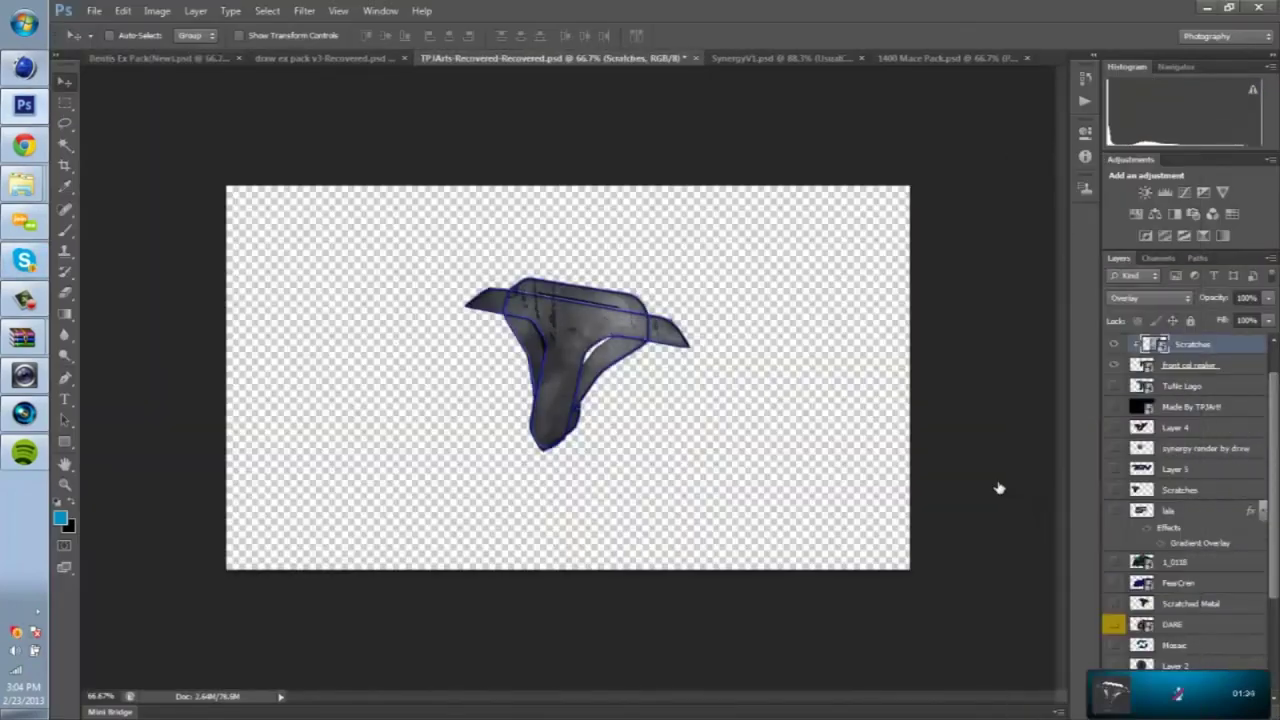
{"action": "right_click", "coordinate": [998, 488]}
{"action": "left_click", "coordinate": [1000, 489]}
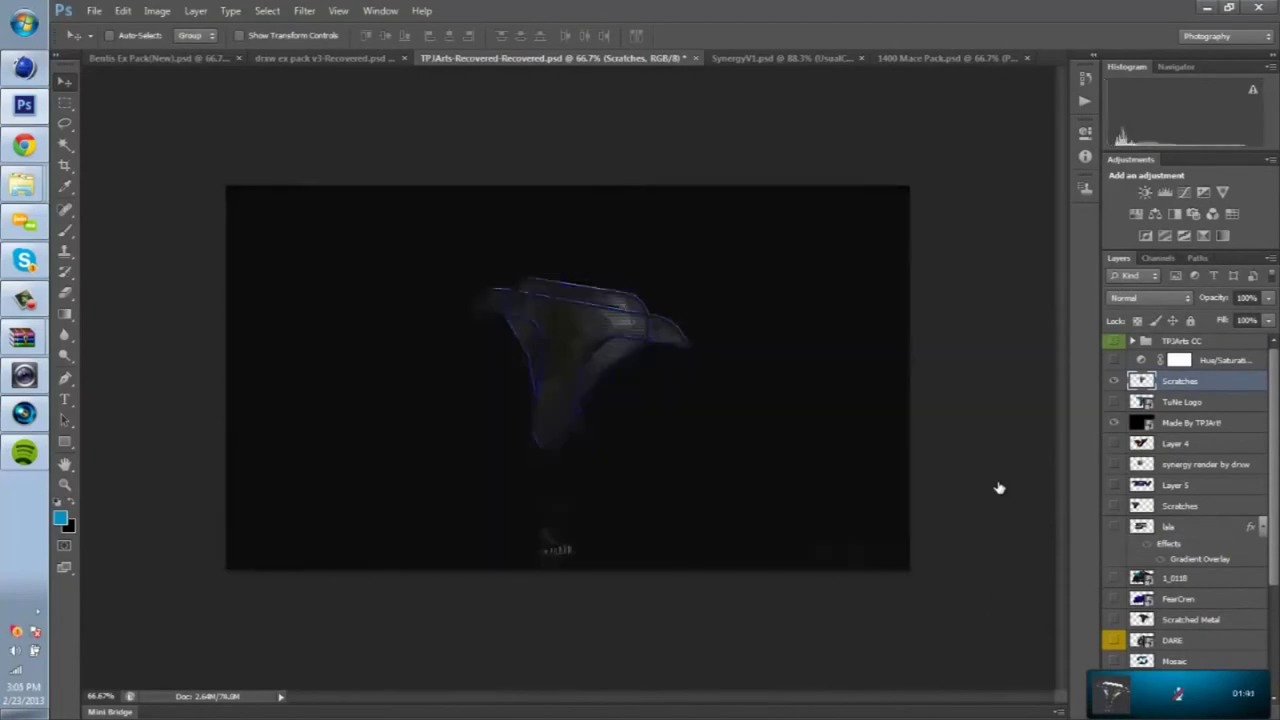
Step: Move the textured T emblem up into the banner strip above the black template area of SynergyV1.psd
{"action": "key", "text": "ctrl+Tab"}
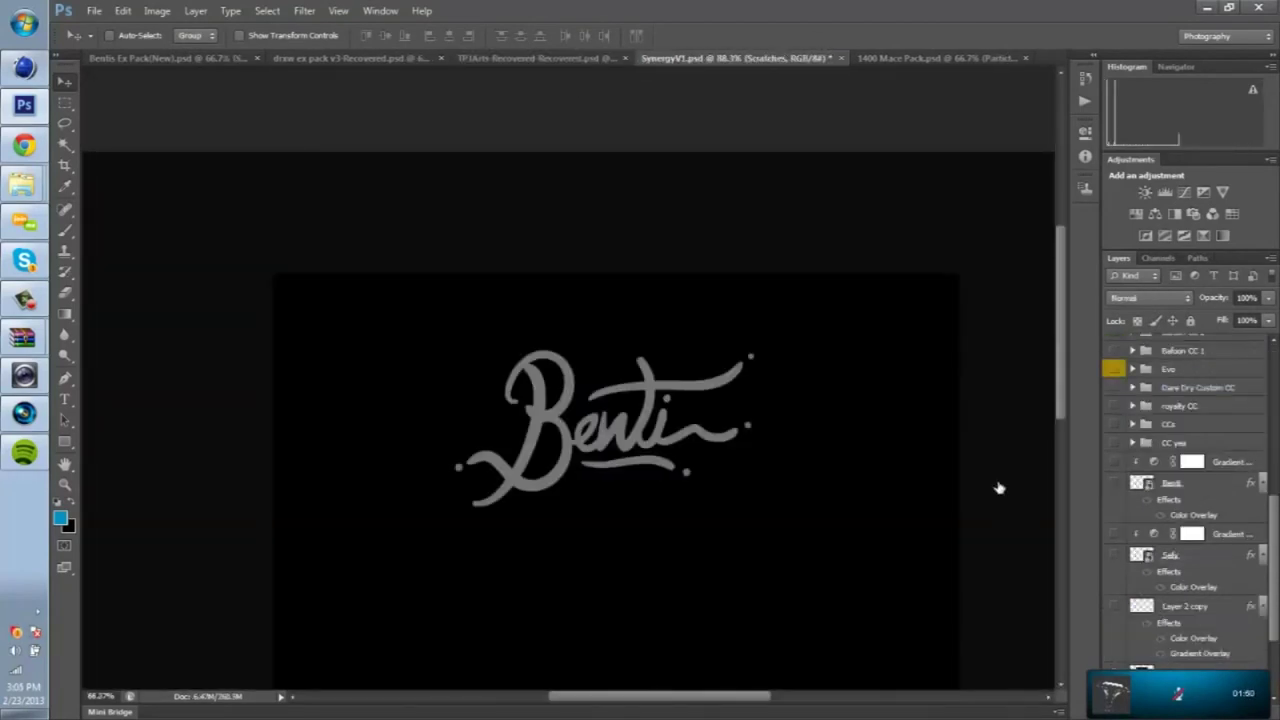
{"action": "key", "text": "shift+Up"}
{"action": "key", "text": "shift+Up"}
{"action": "key", "text": "shift+Up"}
{"action": "key", "text": "shift+Up"}
{"action": "key", "text": "shift+Up"}
{"action": "key", "text": "shift+Up"}
{"action": "key", "text": "shift+Up"}
{"action": "key", "text": "shift+Up"}
{"action": "key", "text": "shift+Up"}
{"action": "key", "text": "shift+Up"}
Step: Rotate the T emblem about 9.6° counterclockwise, scale it down and position it in the banner strip
{"action": "key", "text": "ctrl+t"}
{"action": "left_click_drag", "start_coordinate": [997, 480], "coordinate": [998, 482]}
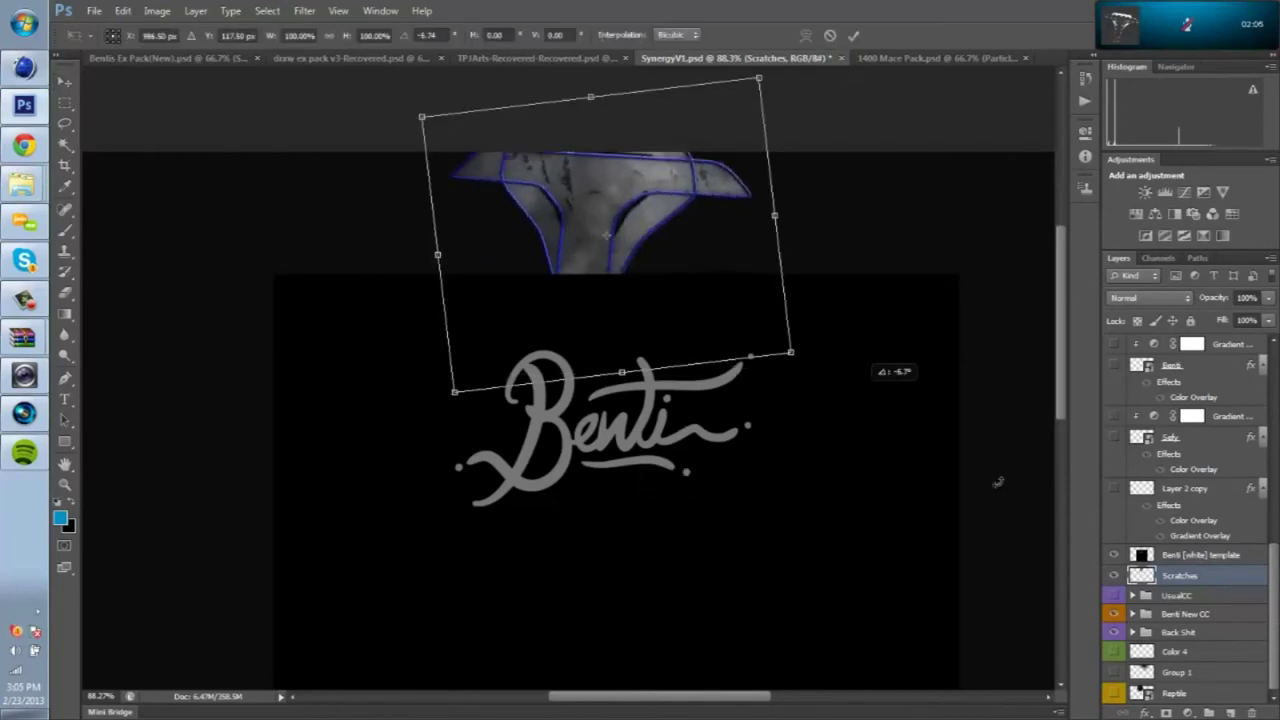
{"action": "left_click_drag", "start_coordinate": [790, 352], "coordinate": [711, 270]}
{"action": "left_click_drag", "start_coordinate": [597, 210], "coordinate": [608, 212]}
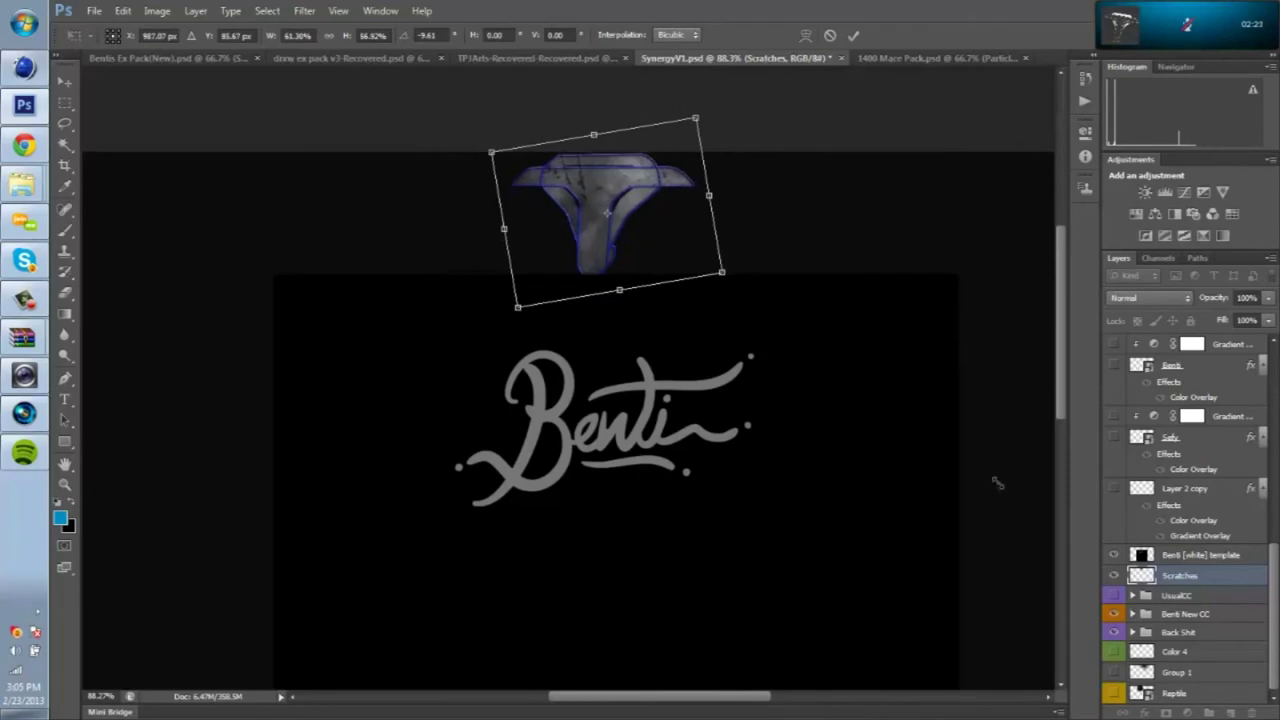
{"action": "left_click_drag", "start_coordinate": [722, 272], "coordinate": [776, 364]}
{"action": "left_click_drag", "start_coordinate": [491, 152], "coordinate": [465, 130]}
{"action": "key", "text": "Return"}
Step: Duplicate the T emblem, centre the copy over the original at about 69.6% by 59.4% scale, and reduce the original's opacity
{"action": "key", "text": "ctrl+j"}
{"action": "key", "text": "ctrl+t"}
{"action": "left_click_drag", "start_coordinate": [749, 351], "coordinate": [666, 281]}
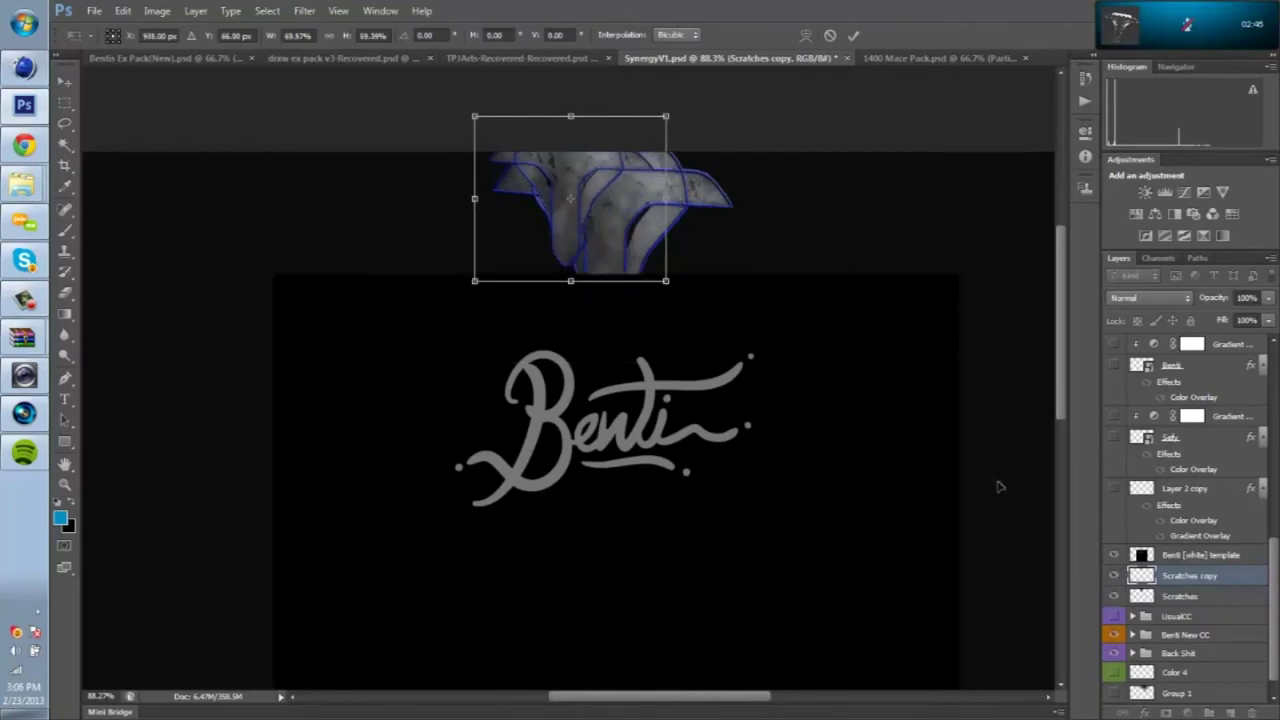
{"action": "left_click_drag", "start_coordinate": [642, 188], "coordinate": [688, 215]}
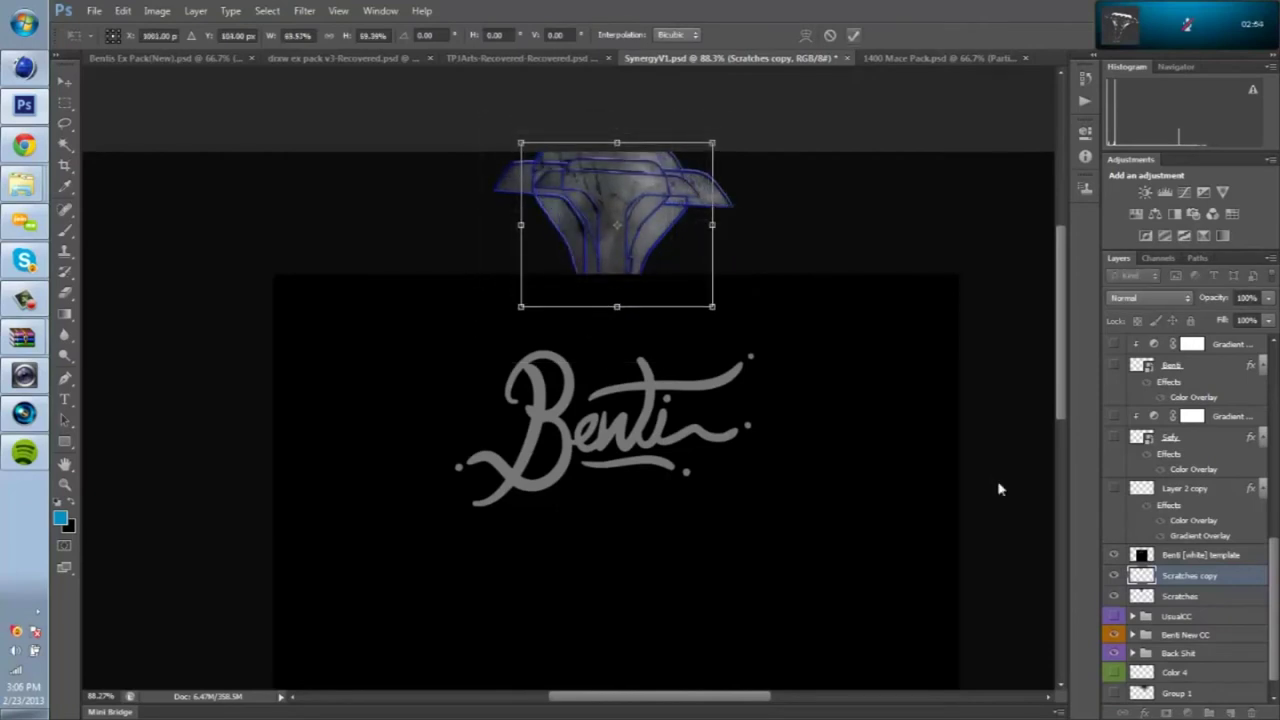
{"action": "key", "text": "Return"}
{"action": "key", "text": "alt+bracketleft"}
{"action": "key", "text": "8"}
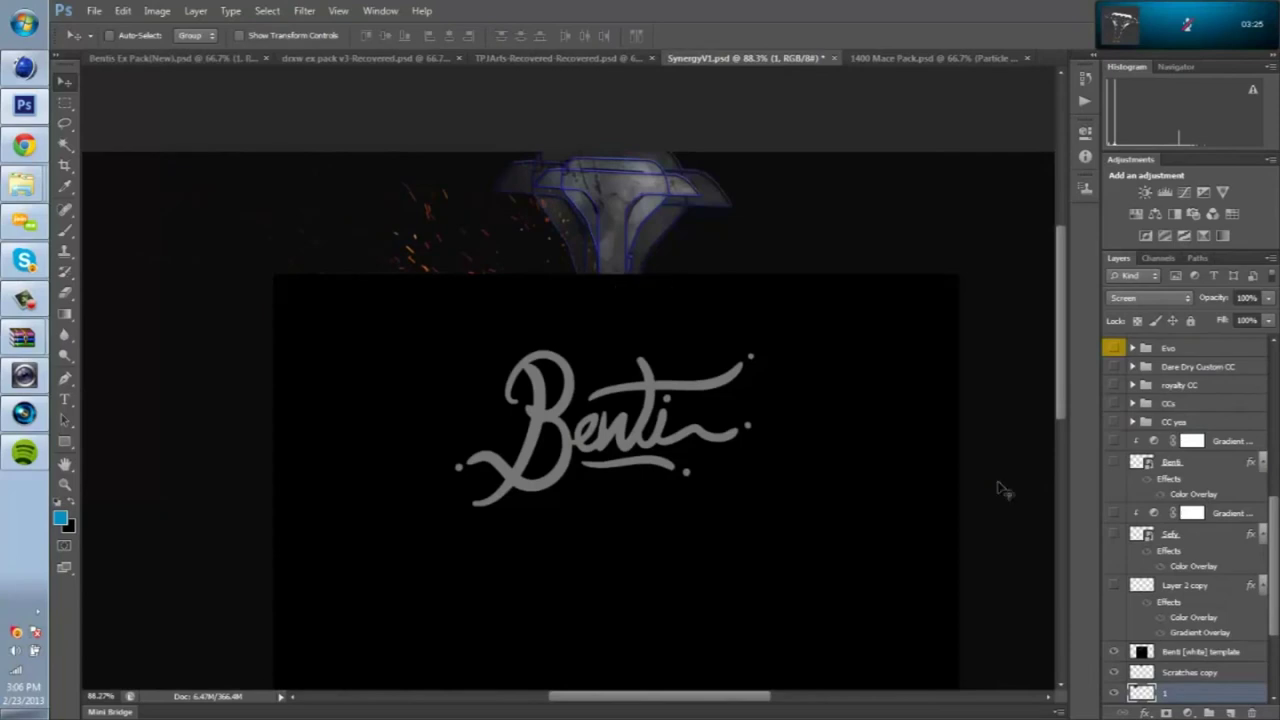
Step: Mirror a copy of the orange sparks layer horizontally onto the other side of the T emblem
{"action": "key", "text": "ctrl+t"}
{"action": "right_click", "coordinate": [998, 488]}
{"action": "left_click", "coordinate": [700, 511]}
{"action": "key", "text": "Return"}
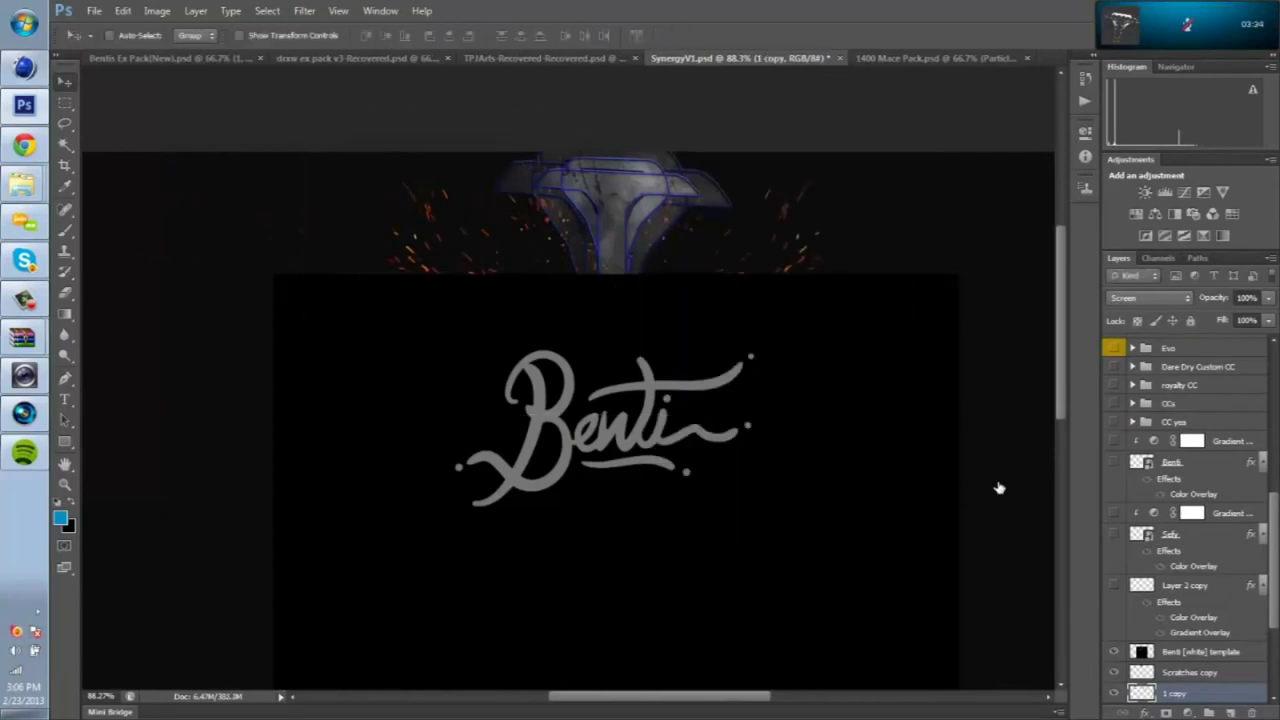
Step: Add a new layer above the Scratches copy and paint over the T emblem with a soft white (ffffff) brush
{"action": "key", "text": "alt+]"}
{"action": "key", "text": "alt+l"}
{"action": "key", "text": "Right"}
{"action": "key", "text": "Return"}
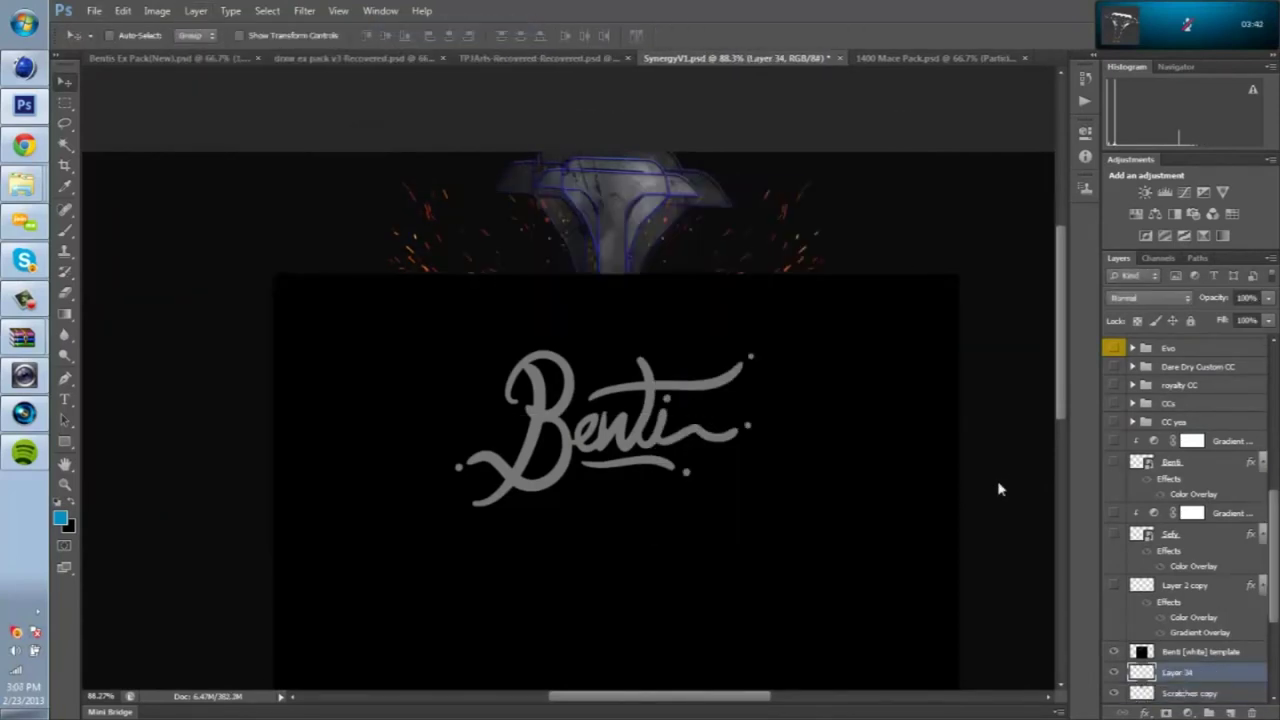
{"action": "type", "text": "b"}
{"action": "type", "text": "ffffff"}
{"action": "key", "text": "Return"}
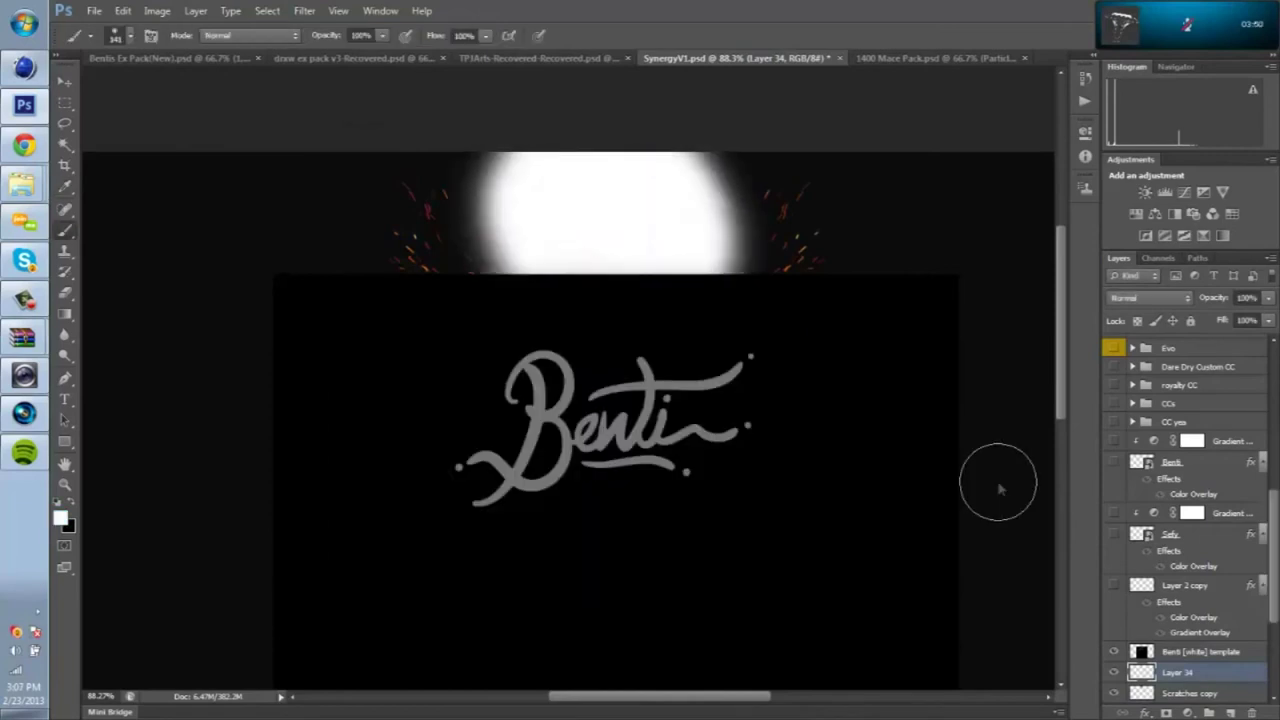
Step: Clip the white painted layer to the Scratches copy and set its blend mode to Overlay
{"action": "right_click", "coordinate": [1180, 672]}
{"action": "left_click", "coordinate": [1171, 306]}
{"action": "left_click", "coordinate": [1150, 297]}
{"action": "left_click", "coordinate": [1143, 509]}
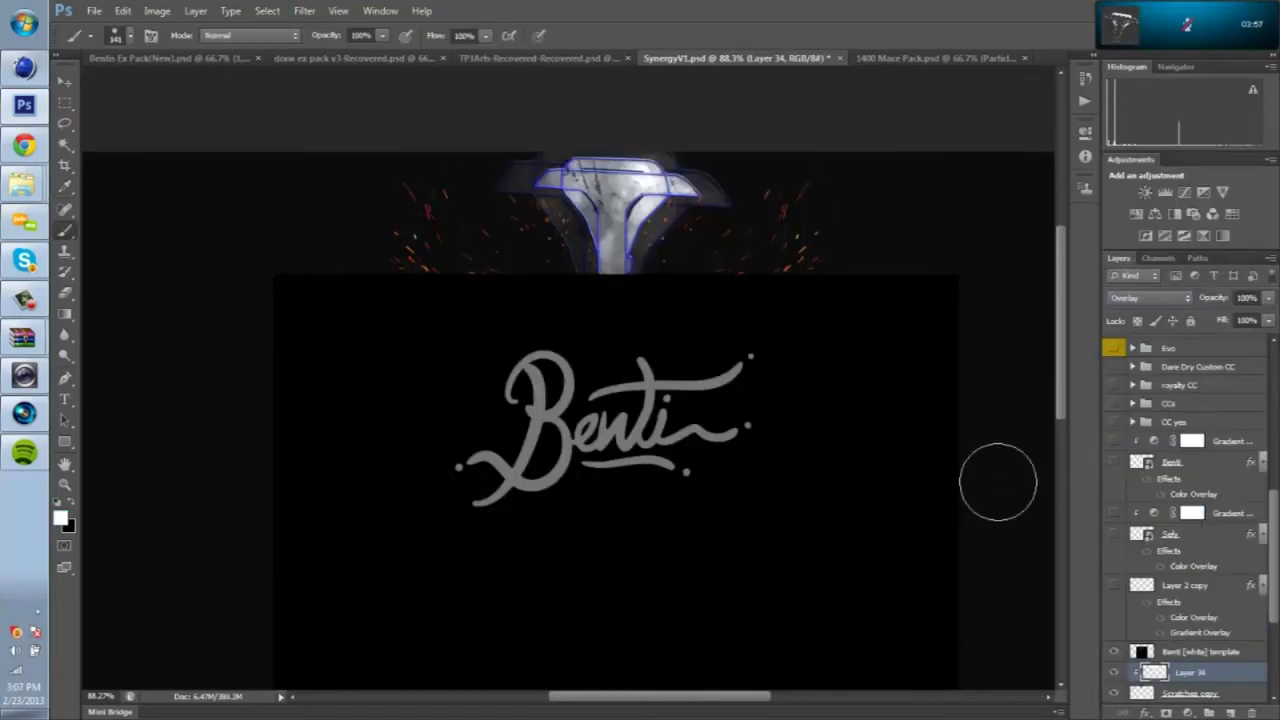
{"action": "key", "text": "v"}
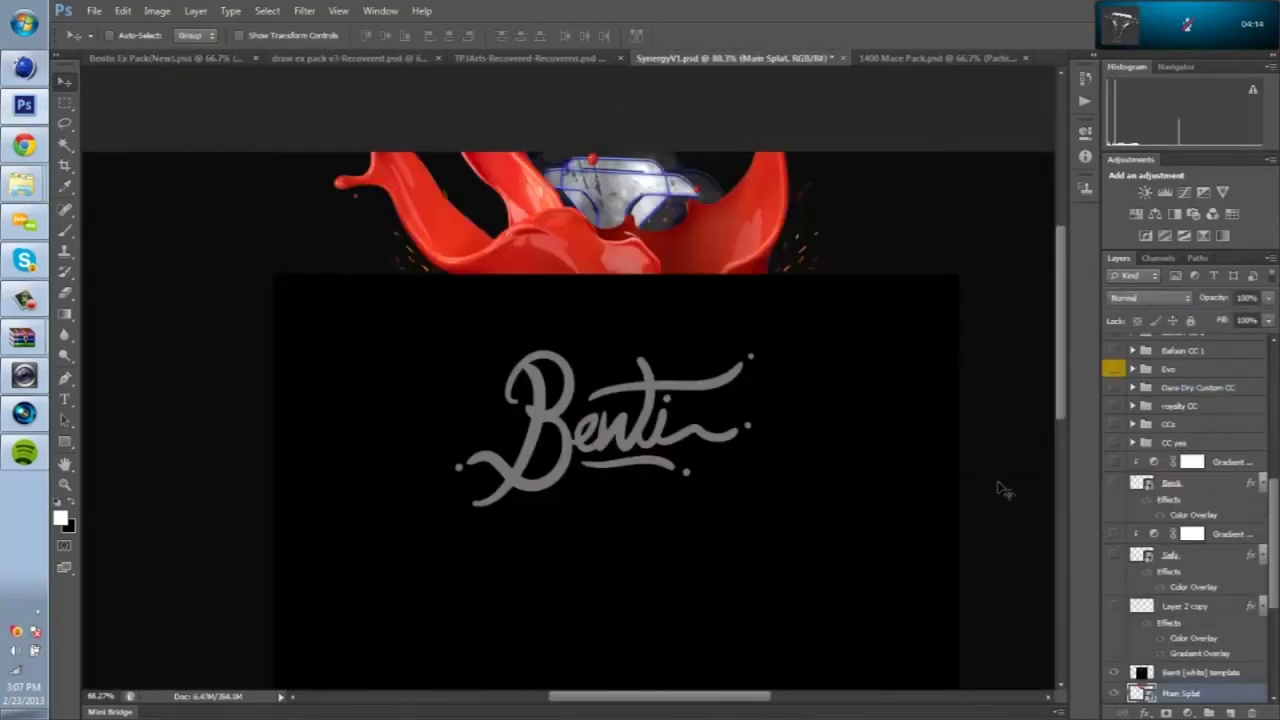
Step: Scale the red Main Splat down, place it beside the T emblem and rasterize its layer
{"action": "key", "text": "ctrl+t"}
{"action": "left_click_drag", "start_coordinate": [526, 329], "coordinate": [526, 40]}
{"action": "scroll", "coordinate": [997, 485], "scroll_direction": "up", "scroll_amount": 5}
{"action": "left_click_drag", "start_coordinate": [357, 163], "coordinate": [552, 514]}
{"action": "key", "text": "Return"}
{"action": "key", "text": "e"}
{"action": "left_click", "coordinate": [998, 489]}
{"action": "key", "text": "Return"}
Step: Duplicate the Main Splat layer and flip the copy horizontally
{"action": "key", "text": "v"}
{"action": "key", "text": "ctrl+j"}
{"action": "key", "text": "ctrl+t"}
{"action": "right_click", "coordinate": [998, 488]}
{"action": "left_click", "coordinate": [586, 508]}
Step: Move the flipped Main Splat copy across the T emblem to mirror the original splat on the opposite side
{"action": "key", "text": "shift+Right"}
{"action": "key", "text": "shift+Right"}
{"action": "key", "text": "shift+Right"}
{"action": "key", "text": "shift+Right"}
{"action": "key", "text": "shift+Right"}
{"action": "key", "text": "shift+Down"}
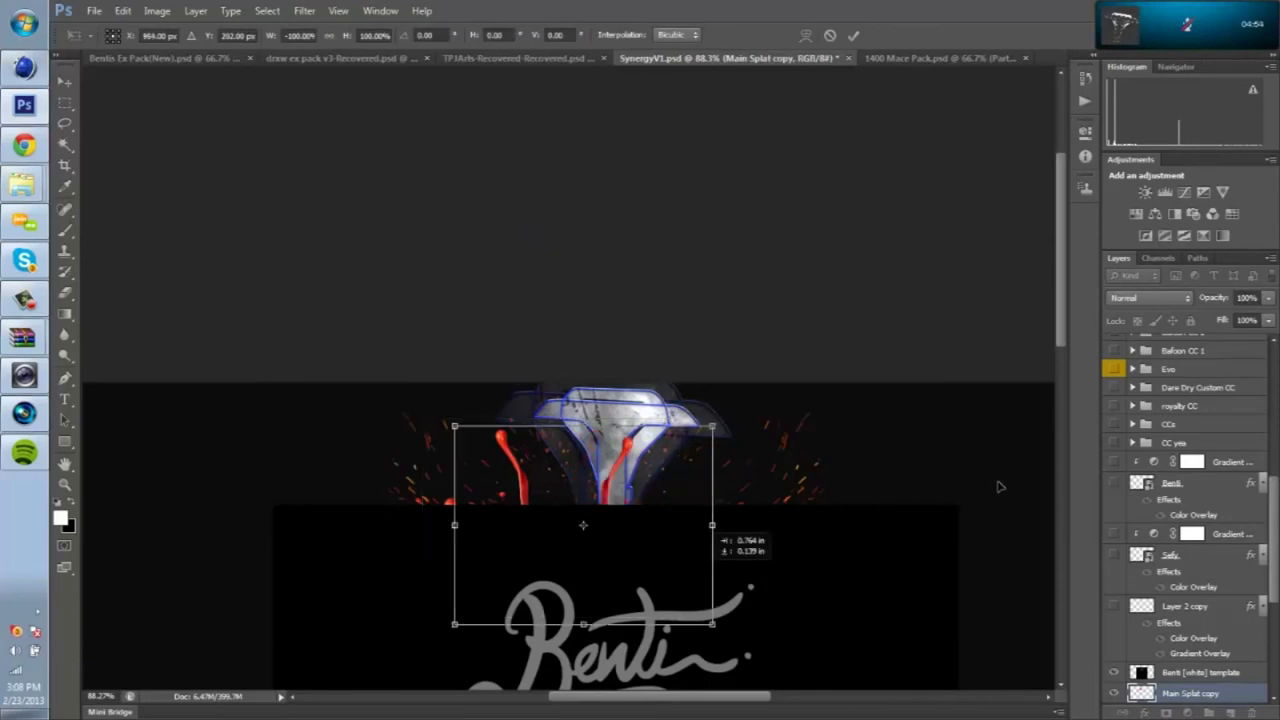
{"action": "key", "text": "shift+Right"}
{"action": "key", "text": "shift+Right"}
{"action": "key", "text": "shift+Right"}
{"action": "key", "text": "shift+Right"}
{"action": "key", "text": "shift+Right"}
{"action": "key", "text": "shift+Right"}
{"action": "key", "text": "shift+Right"}
{"action": "key", "text": "shift+Right"}
{"action": "key", "text": "shift+Right"}
{"action": "key", "text": "shift+Up"}
{"action": "key", "text": "shift+Right"}
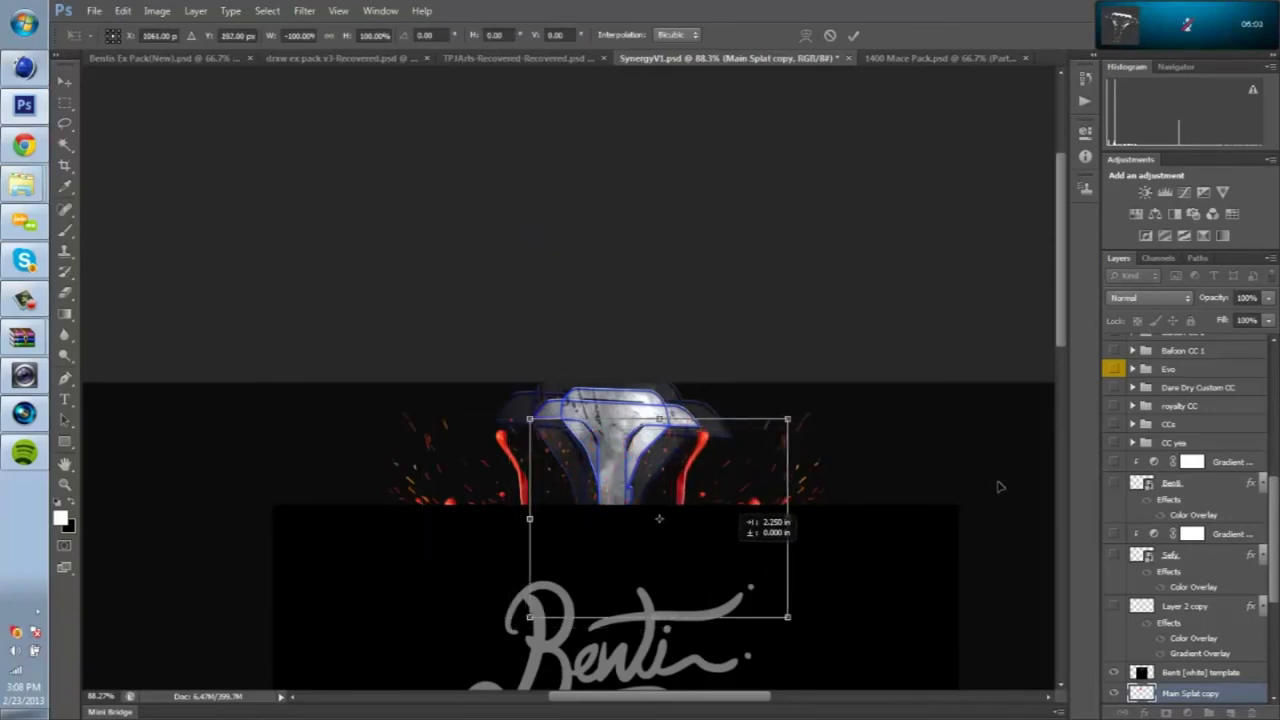
{"action": "key", "text": "Return"}
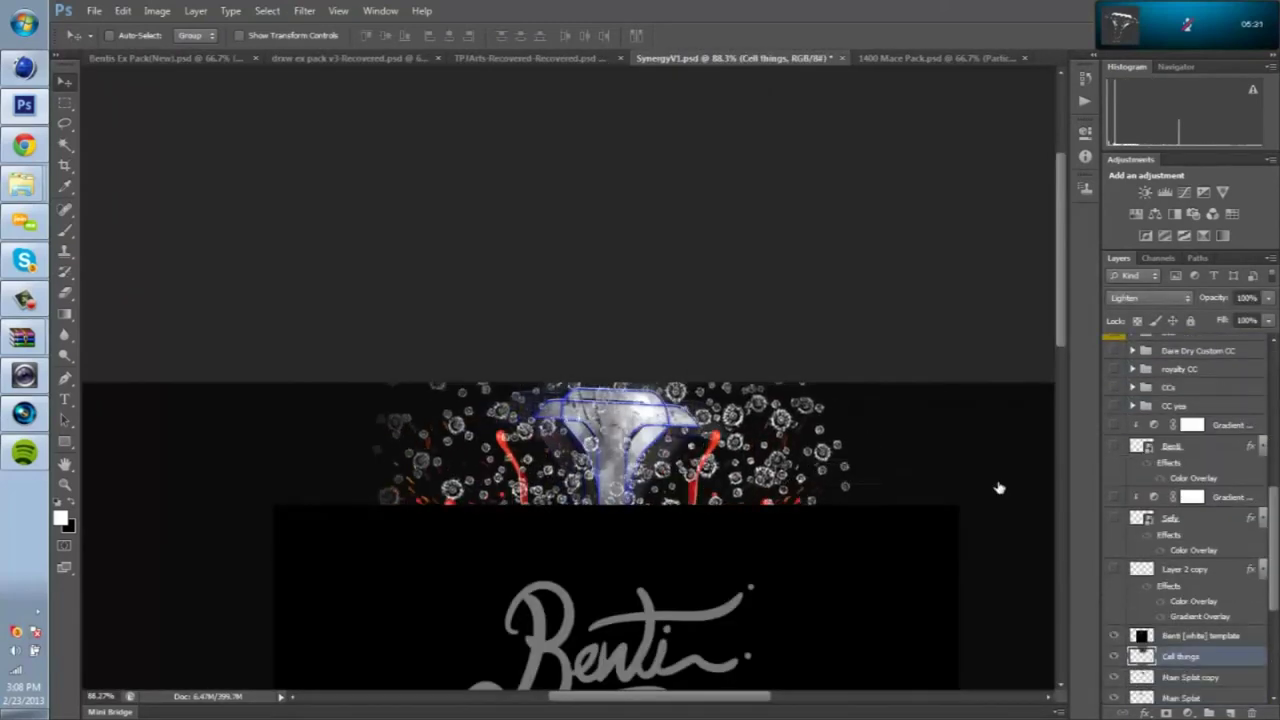
Step: Open the Oil Paint filter for the Cell things layer
{"action": "key", "text": "5"}
{"action": "key", "text": "6"}
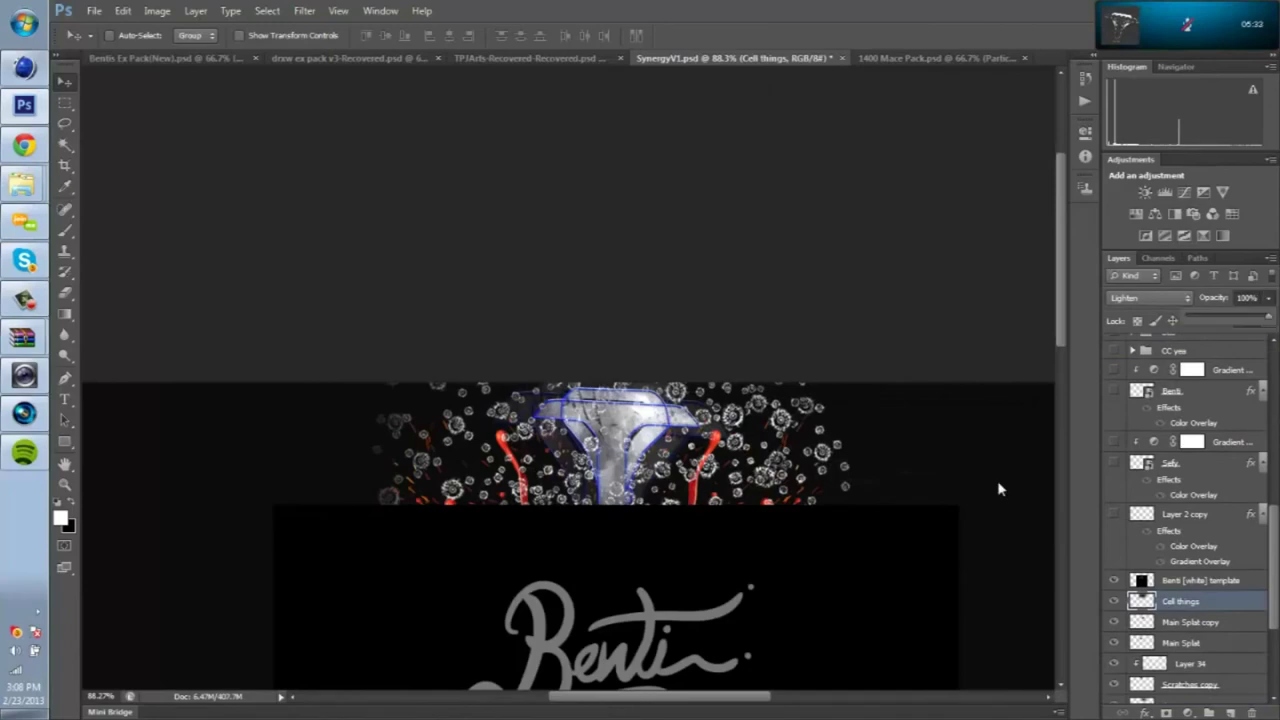
{"action": "key", "text": "alt+v"}
{"action": "key", "text": "Left"}
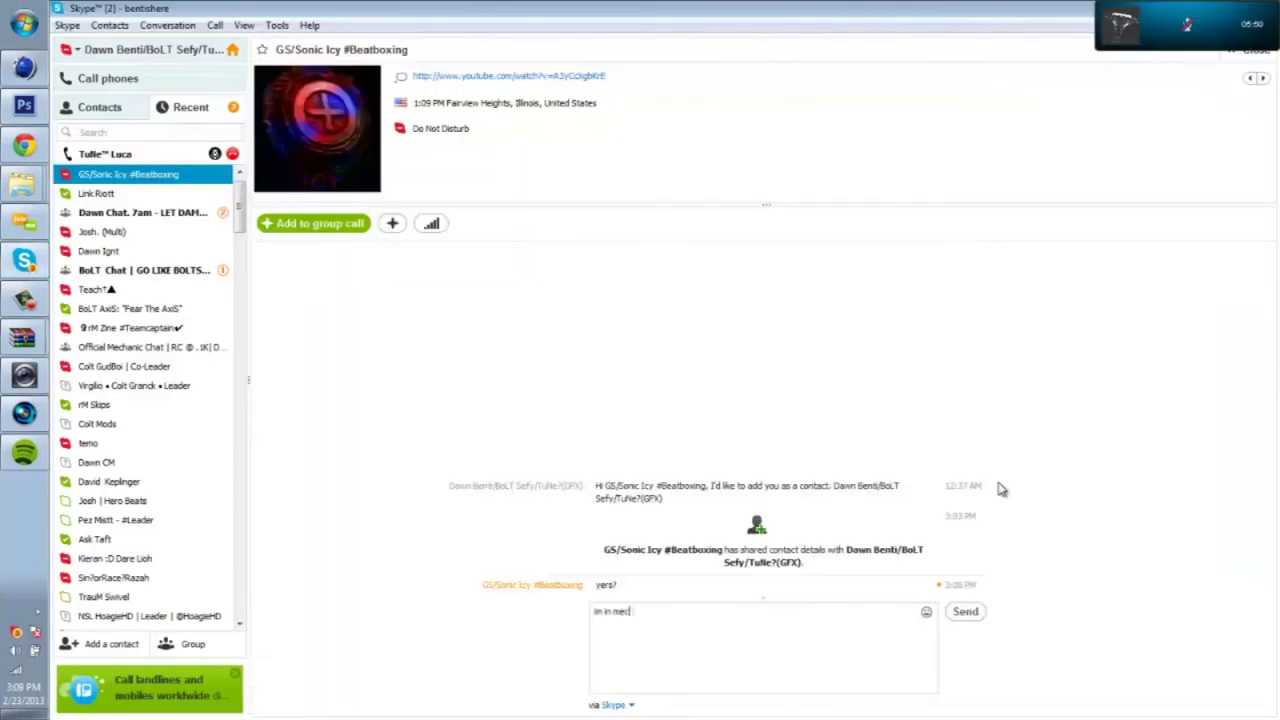
Step: Send the chat reply "im in mechanic :P" to the contact in Skype
{"action": "type", "text": "hanic :P"}
{"action": "key", "text": "Return"}
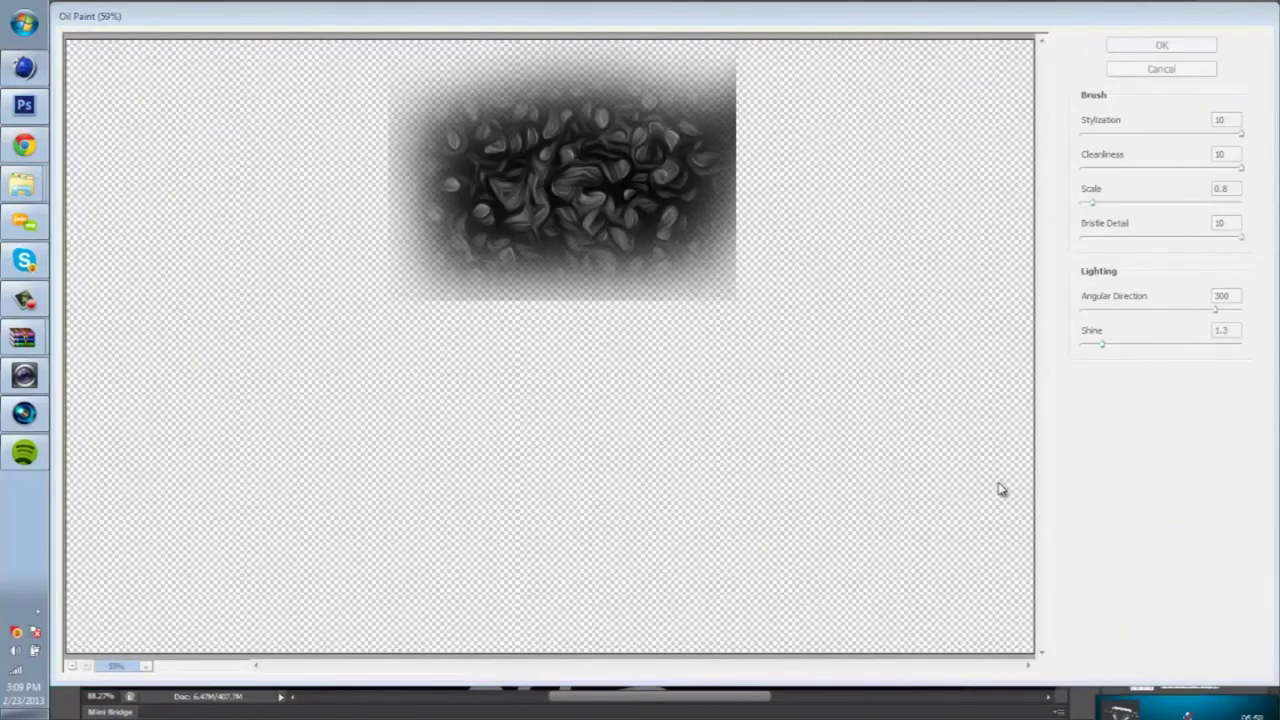
Step: Apply Oil Paint to Cell things with Stylization 10, Cleanliness 10, Scale 0.8, Bristle Detail 10, Angular Direction 300 and Shine 1.3
{"action": "key", "text": "Return"}
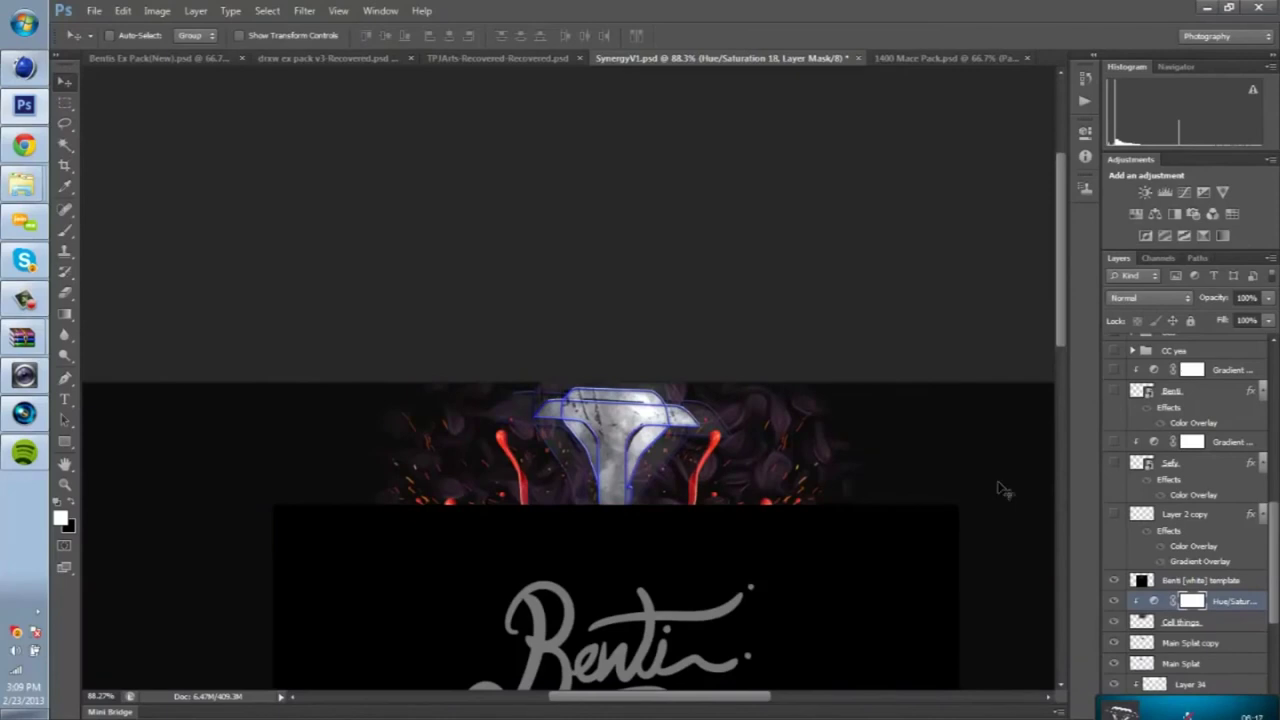
Step: Bring the Tech lights layer from Bentis Ex Pack(New).psd into SynergyV1.psd and position it across the banner strip
{"action": "key", "text": "ctrl+Tab"}
{"action": "key", "text": "ctrl+Tab"}
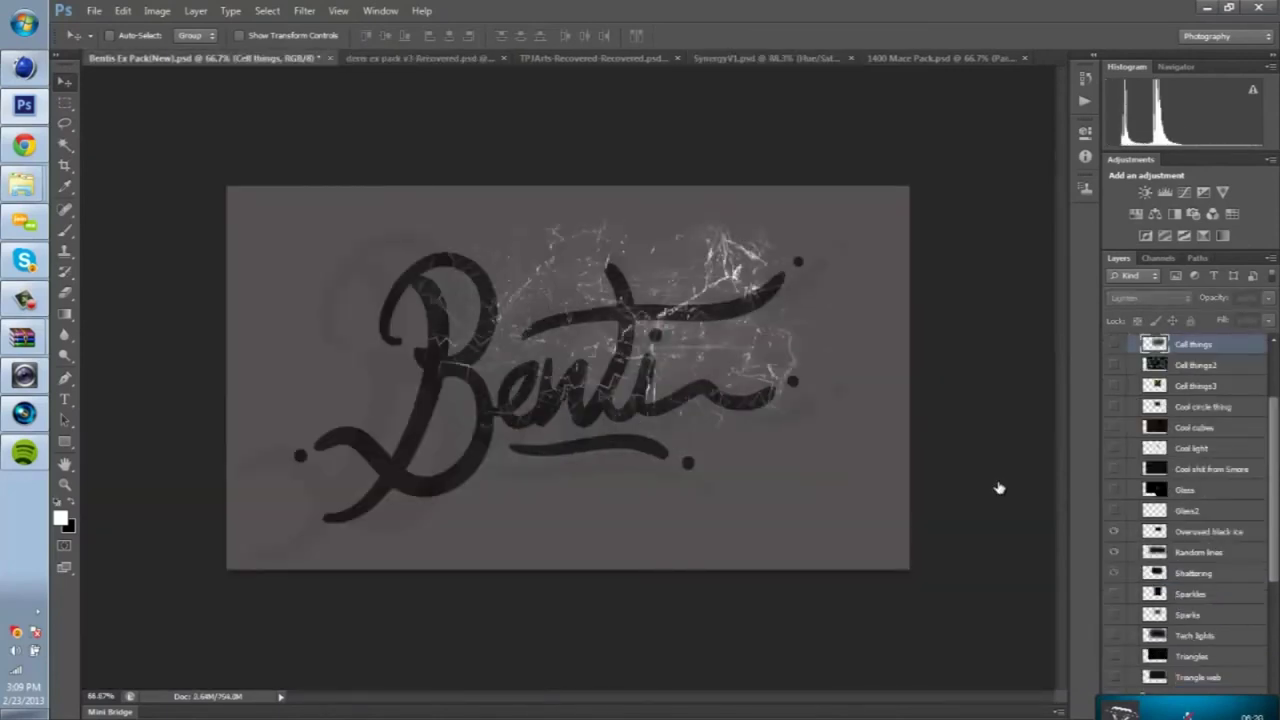
{"action": "key", "text": "ctrl+shift+Tab"}
{"action": "key", "text": "ctrl+shift+Tab"}
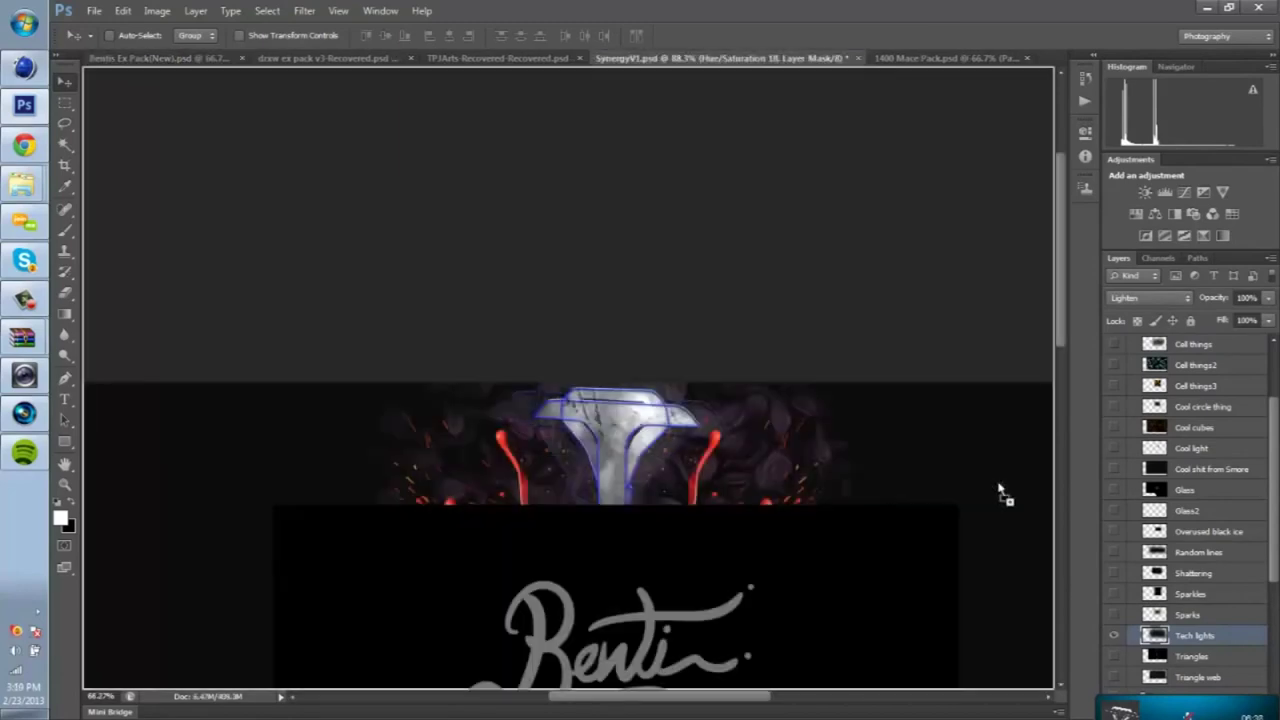
{"action": "key", "text": "shift+Down"}
{"action": "key", "text": "shift+Down"}
{"action": "key", "text": "shift+Down"}
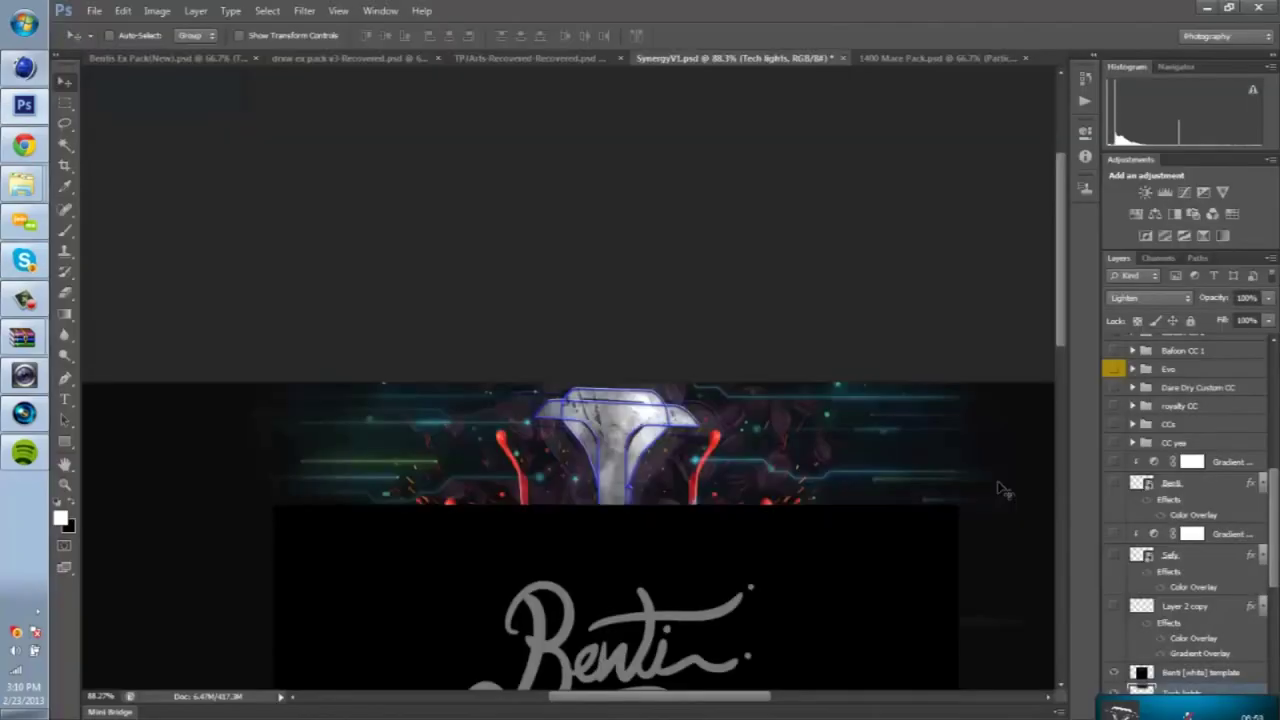
Step: Bring Chain 1 from Bentis Ex Pack(New).psd into SynergyV1.psd, scaled to about 58% and rotated about -42°, right of the emblem
{"action": "key", "text": "ctrl+Tab"}
{"action": "key", "text": "ctrl+Tab"}
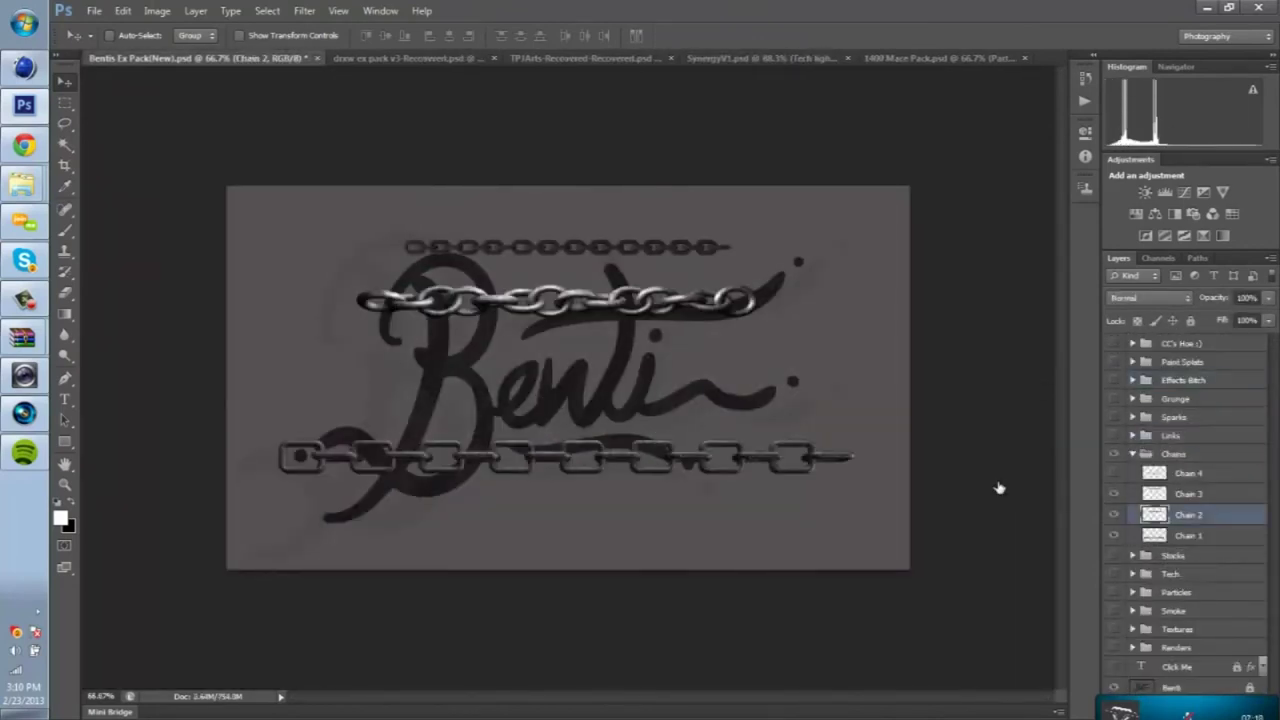
{"action": "key", "text": "ctrl+shift+Tab"}
{"action": "key", "text": "ctrl+shift+Tab"}
{"action": "key", "text": "ctrl+t"}
{"action": "left_click_drag", "start_coordinate": [955, 350], "coordinate": [835, 345]}
{"action": "left_click_drag", "start_coordinate": [775, 480], "coordinate": [580, 507]}
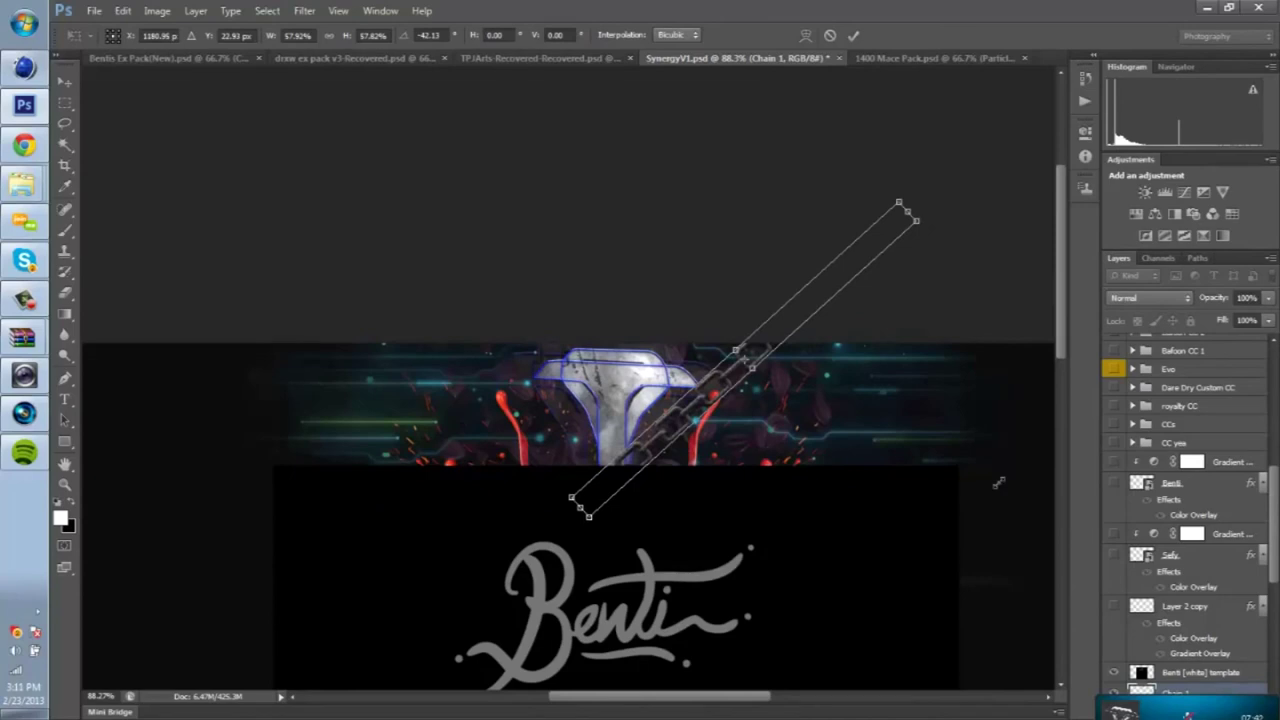
{"action": "key", "text": "Return"}
Step: Move the Chain 1 layer down the stack to just beneath the Scratches layer, behind the emblem
{"action": "key", "text": "ctrl+bracketleft"}
{"action": "key", "text": "ctrl+bracketleft"}
{"action": "key", "text": "ctrl+bracketleft"}
{"action": "key", "text": "ctrl+bracketleft"}
{"action": "key", "text": "ctrl+bracketleft"}
{"action": "key", "text": "ctrl+bracketleft"}
{"action": "key", "text": "ctrl+bracketleft"}
{"action": "key", "text": "ctrl+bracketleft"}
{"action": "key", "text": "ctrl+bracketleft"}
{"action": "key", "text": "ctrl+bracketleft"}
Step: Shorten the Scratches copy layer vertically until its lower edge meets the bottom of the banner strip, keeping its width at 100%
{"action": "key", "text": "alt+bracketright"}
{"action": "key", "text": "alt+bracketright"}
{"action": "key", "text": "alt+bracketright"}
{"action": "key", "text": "alt+bracketright"}
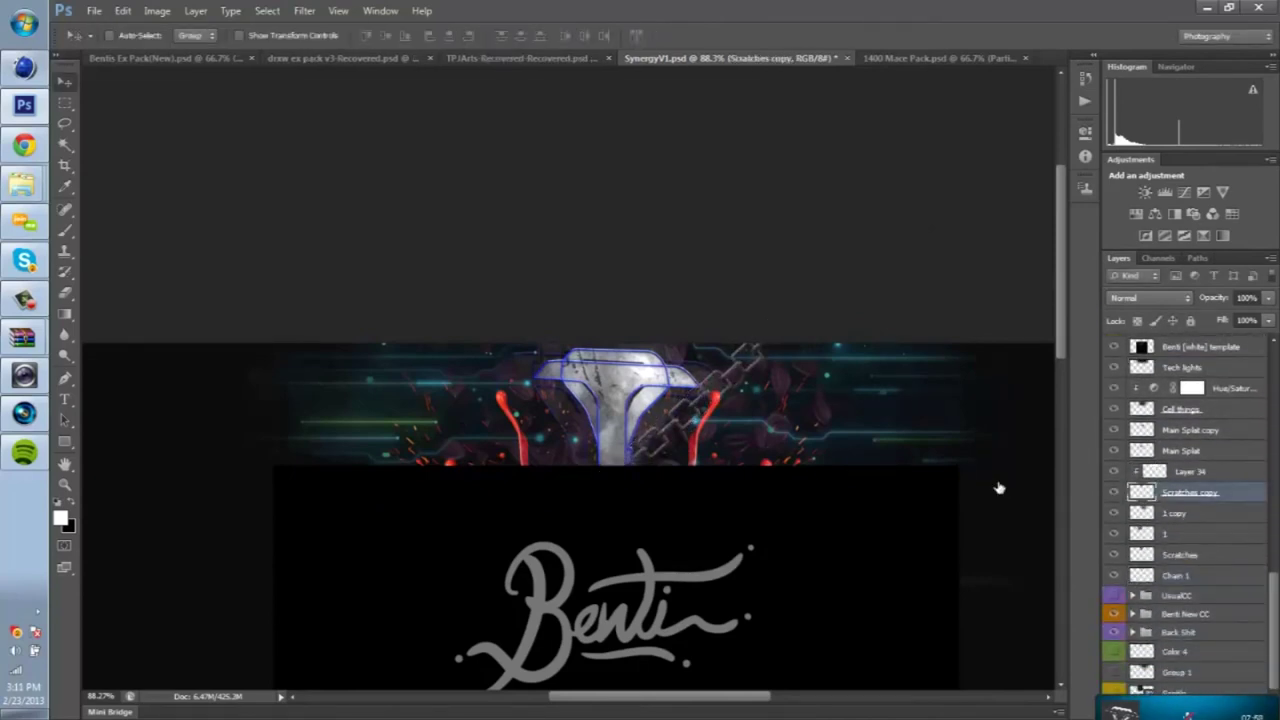
{"action": "key", "text": "ctrl+t"}
{"action": "left_click_drag", "start_coordinate": [617, 496], "coordinate": [617, 465]}
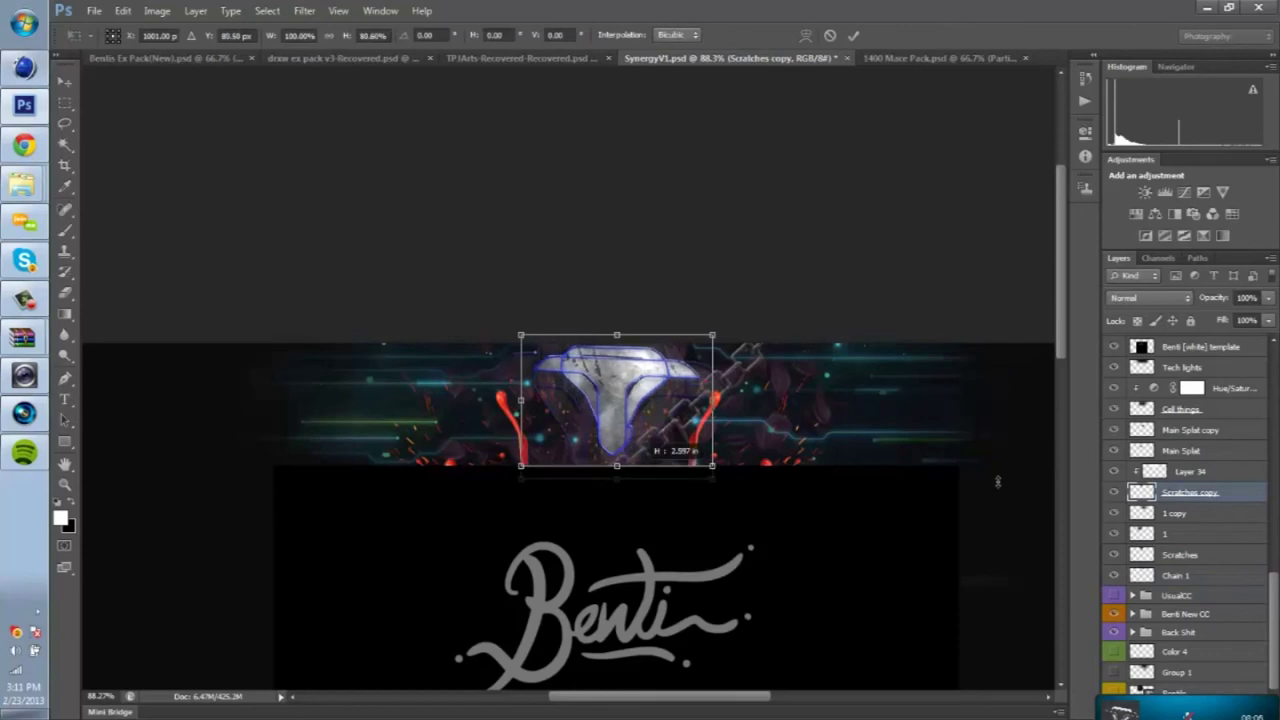
{"action": "key", "text": "Return"}
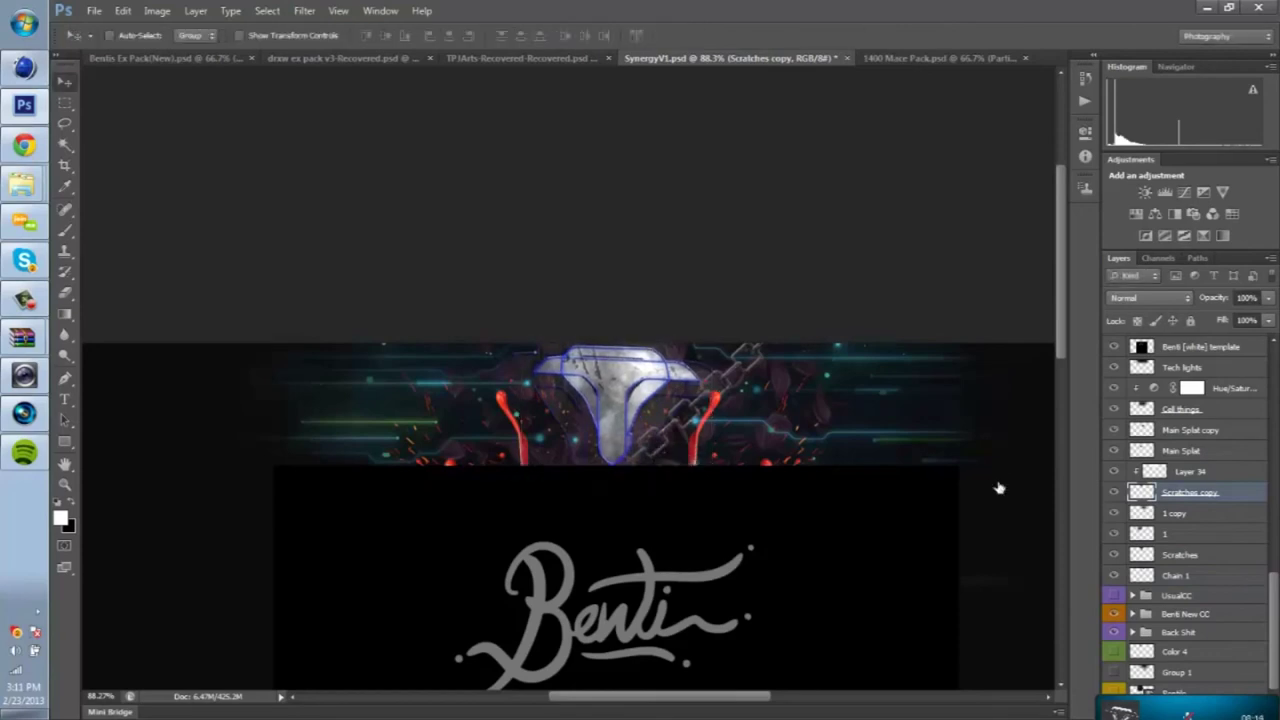
Step: Duplicate Chain 1, flip the copy horizontally and place it on the emblem's left side to mirror the original chain
{"action": "key", "text": "alt+bracketleft"}
{"action": "key", "text": "alt+bracketleft"}
{"action": "key", "text": "alt+bracketleft"}
{"action": "key", "text": "alt+bracketleft"}
{"action": "key", "text": "ctrl+j"}
{"action": "key", "text": "ctrl+t"}
{"action": "right_click", "coordinate": [698, 178]}
{"action": "left_click", "coordinate": [757, 417]}
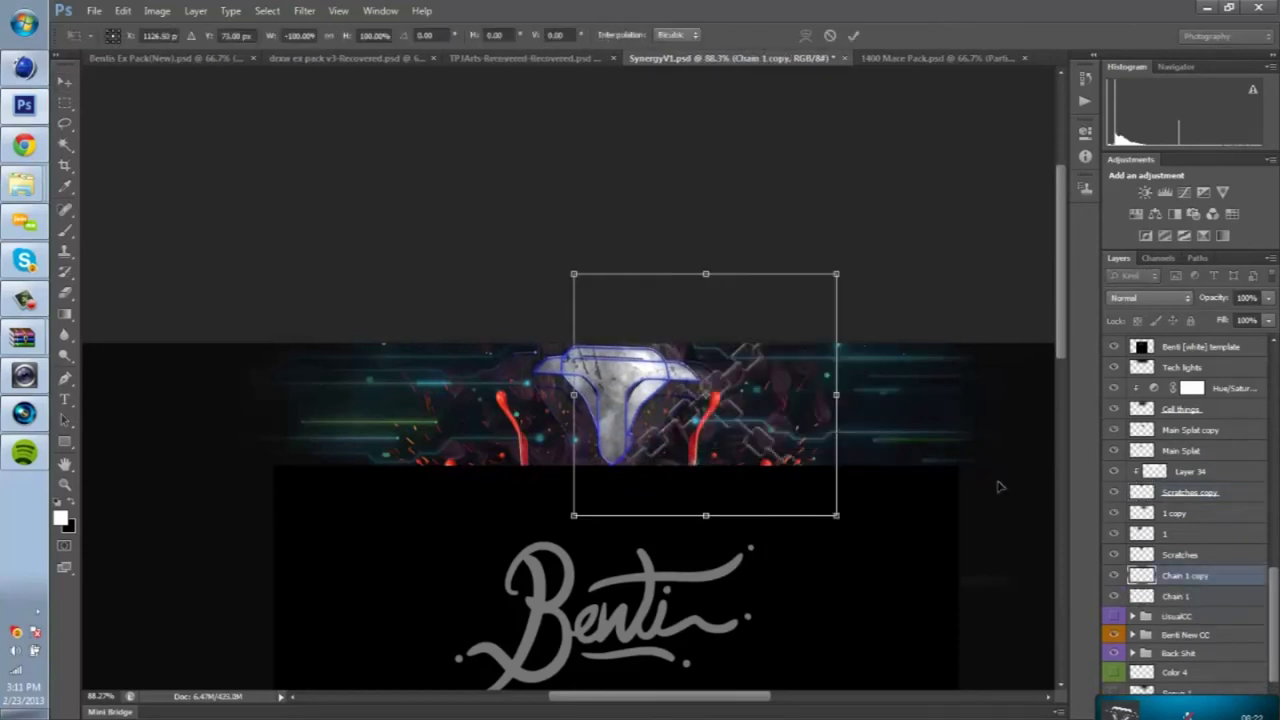
{"action": "left_click_drag", "start_coordinate": [645, 435], "coordinate": [550, 449]}
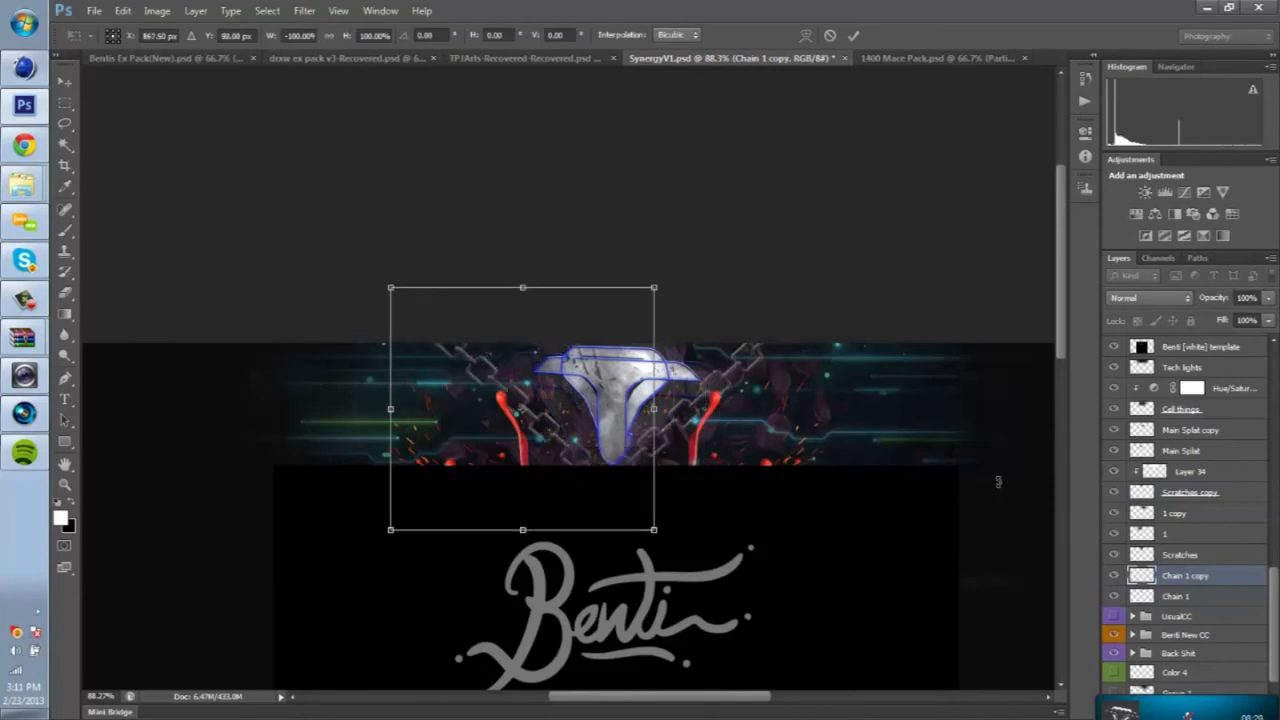
{"action": "key", "text": "shift+Right"}
{"action": "key", "text": "shift+Right"}
{"action": "key", "text": "Return"}
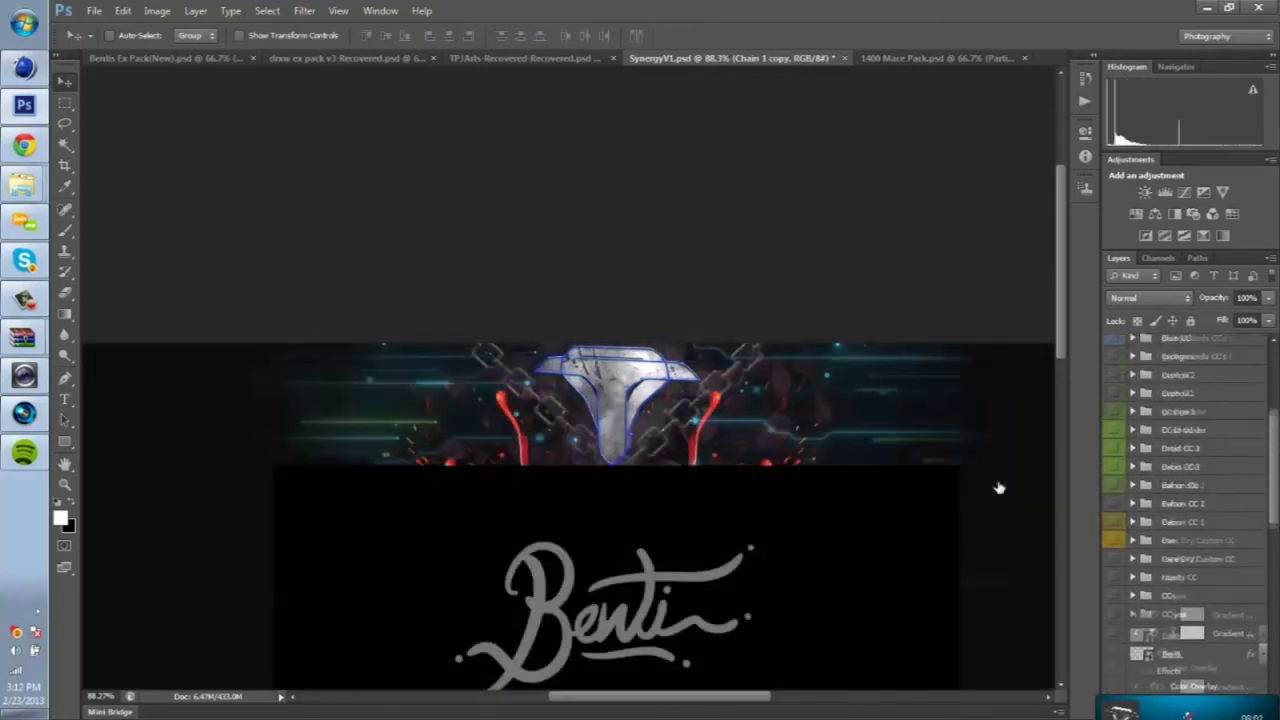
Step: Try showing the Group 2 effects over the banner, and hide them again
{"action": "key", "text": "ctrl+z"}
{"action": "key", "text": "ctrl+z"}
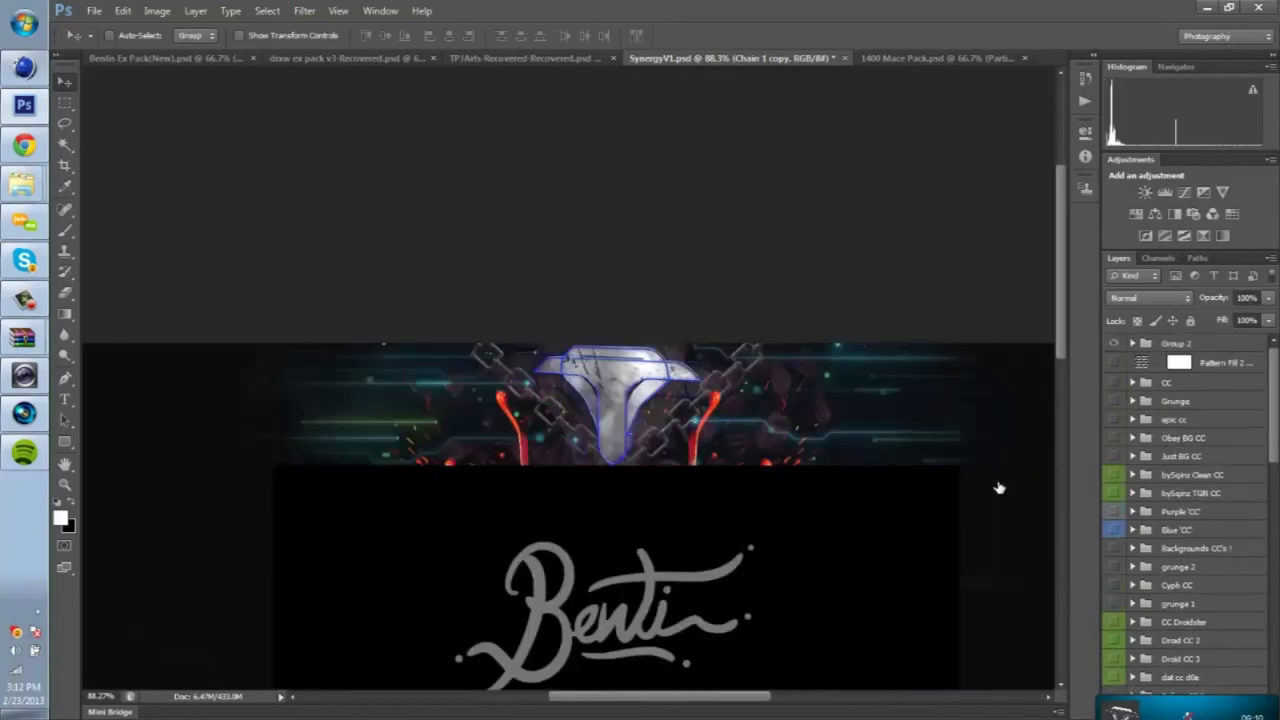
{"action": "left_click", "coordinate": [1114, 362]}
{"action": "key", "text": "ctrl+z"}
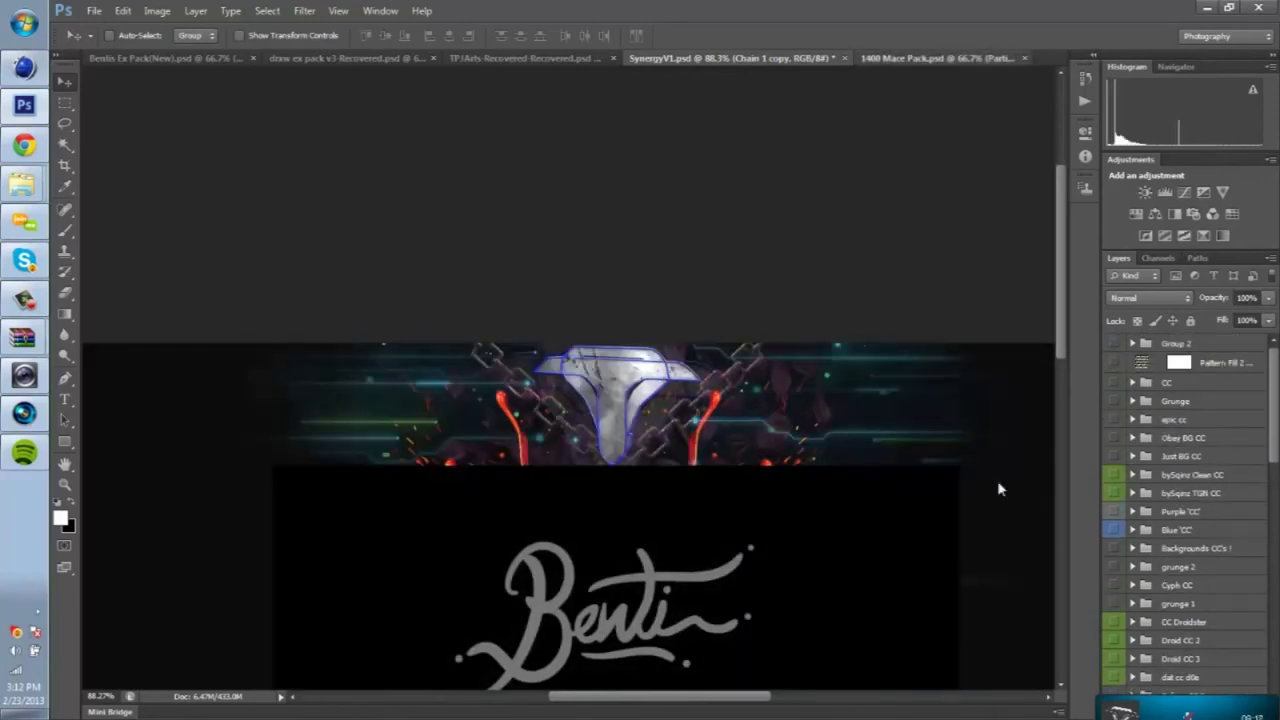
Step: Copy Lava 1 from 1400 Mace Pack.psd into SynergyV1.psd and shrink it on the left part of the banner strip
{"action": "key", "text": "ctrl+Tab"}
{"action": "key", "text": "ctrl+alt+z"}
{"action": "key", "text": "ctrl+alt+z"}
{"action": "key", "text": "ctrl+alt+z"}
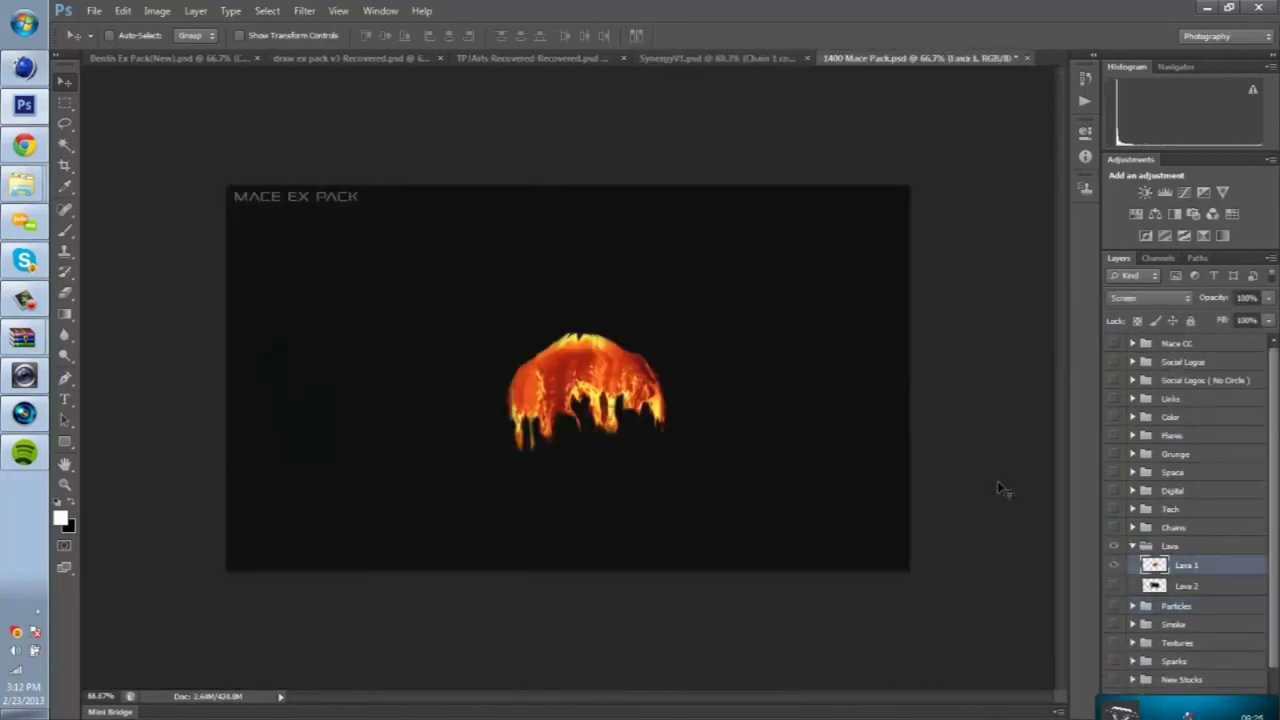
{"action": "key", "text": "ctrl+shift+Tab"}
{"action": "key", "text": "ctrl+v"}
{"action": "key", "text": "ctrl+t"}
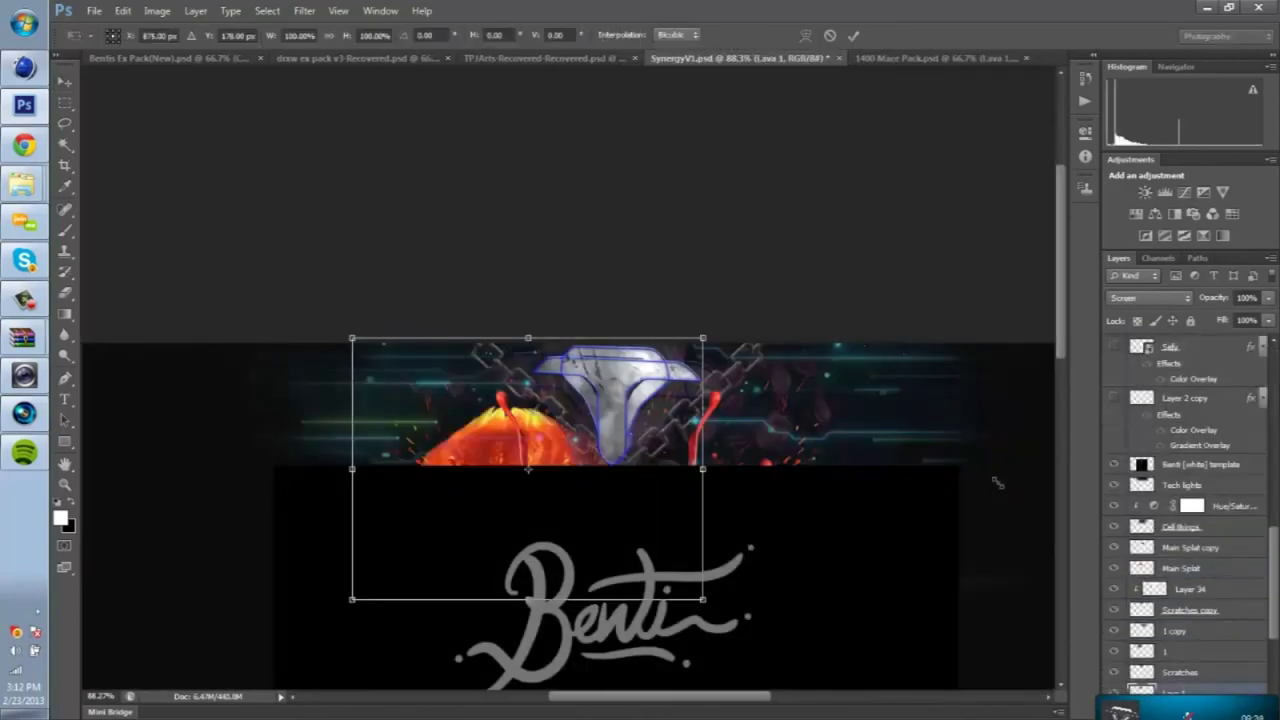
{"action": "left_click_drag", "start_coordinate": [708, 602], "coordinate": [500, 434]}
{"action": "key", "text": "Return"}
Step: Scale Lava 1 to about 42%, place it under the emblem's right arm and raise its layer above Tech lights
{"action": "key", "text": "e"}
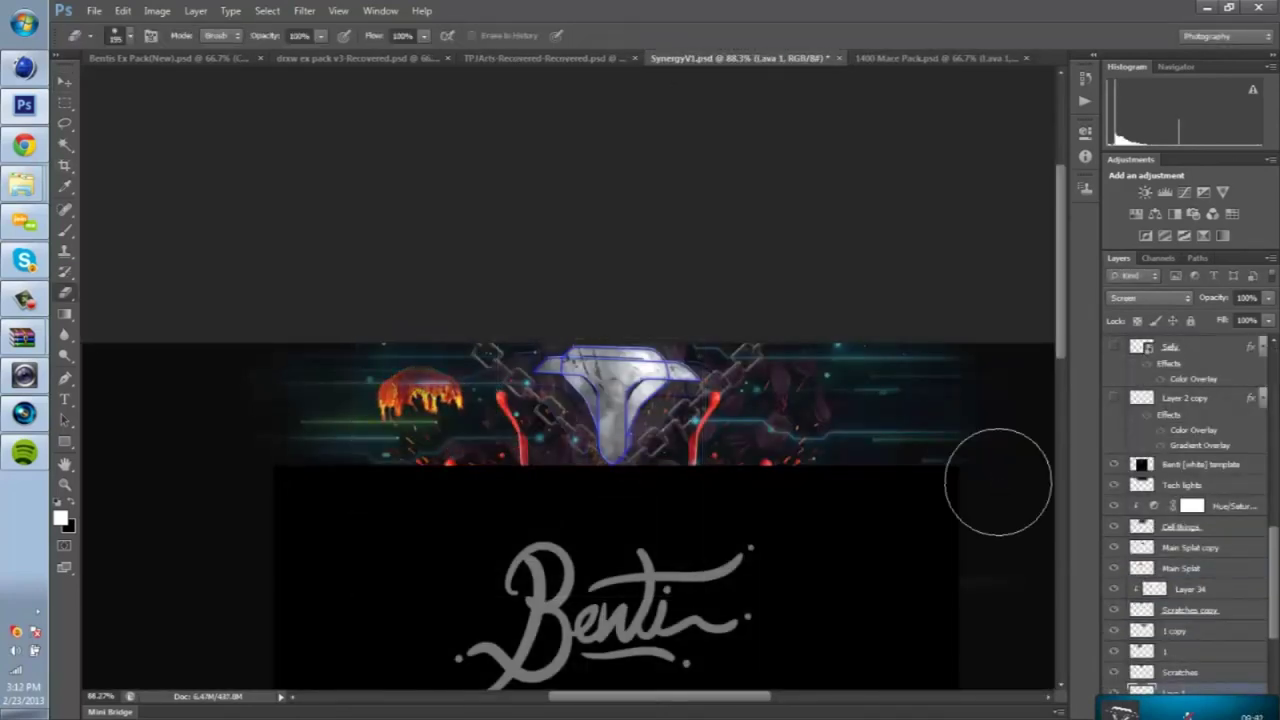
{"action": "key", "text": "v"}
{"action": "key", "text": "ctrl+t"}
{"action": "mouse_move", "coordinate": [514, 423]}
{"action": "left_mouse_down"}
{"action": "mouse_move", "coordinate": [455, 412]}
{"action": "mouse_move", "coordinate": [413, 380]}
{"action": "mouse_move", "coordinate": [676, 386]}
{"action": "left_mouse_up"}
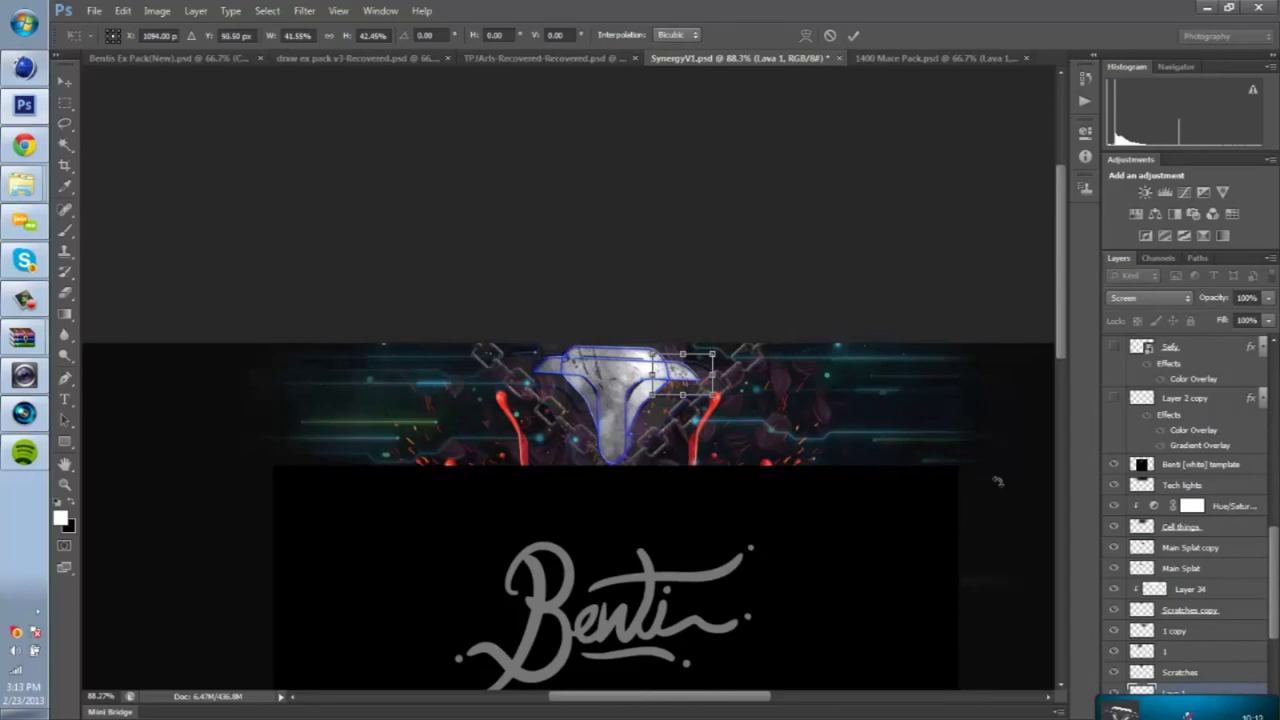
{"action": "key", "text": "Return"}
{"action": "key", "text": "ctrl+shift+bracketright"}
Step: Duplicate Lava 1, flip the copy horizontally and place it under the emblem's left arm
{"action": "key", "text": "ctrl+j"}
{"action": "key", "text": "ctrl+t"}
{"action": "right_click", "coordinate": [998, 483]}
{"action": "left_click", "coordinate": [814, 600]}
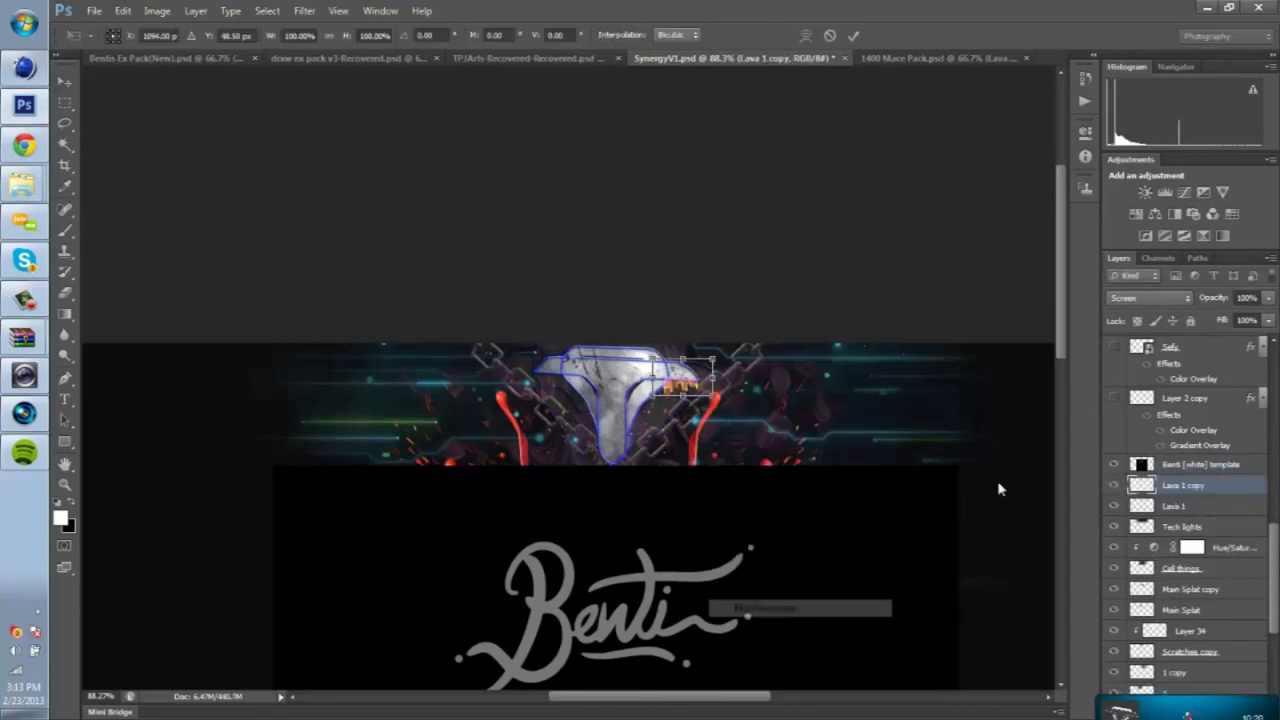
{"action": "left_click_drag", "start_coordinate": [680, 385], "coordinate": [576, 367]}
{"action": "key", "text": "Return"}
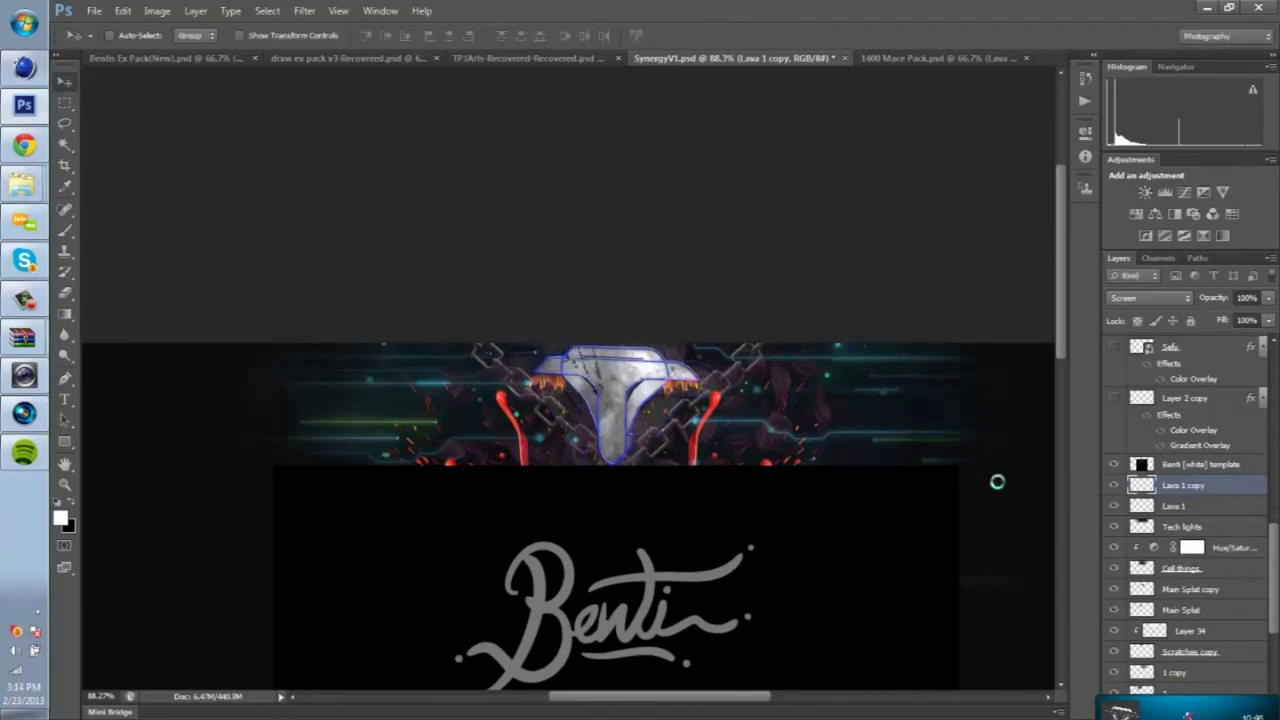
{"action": "key", "text": "alt+Tab"}
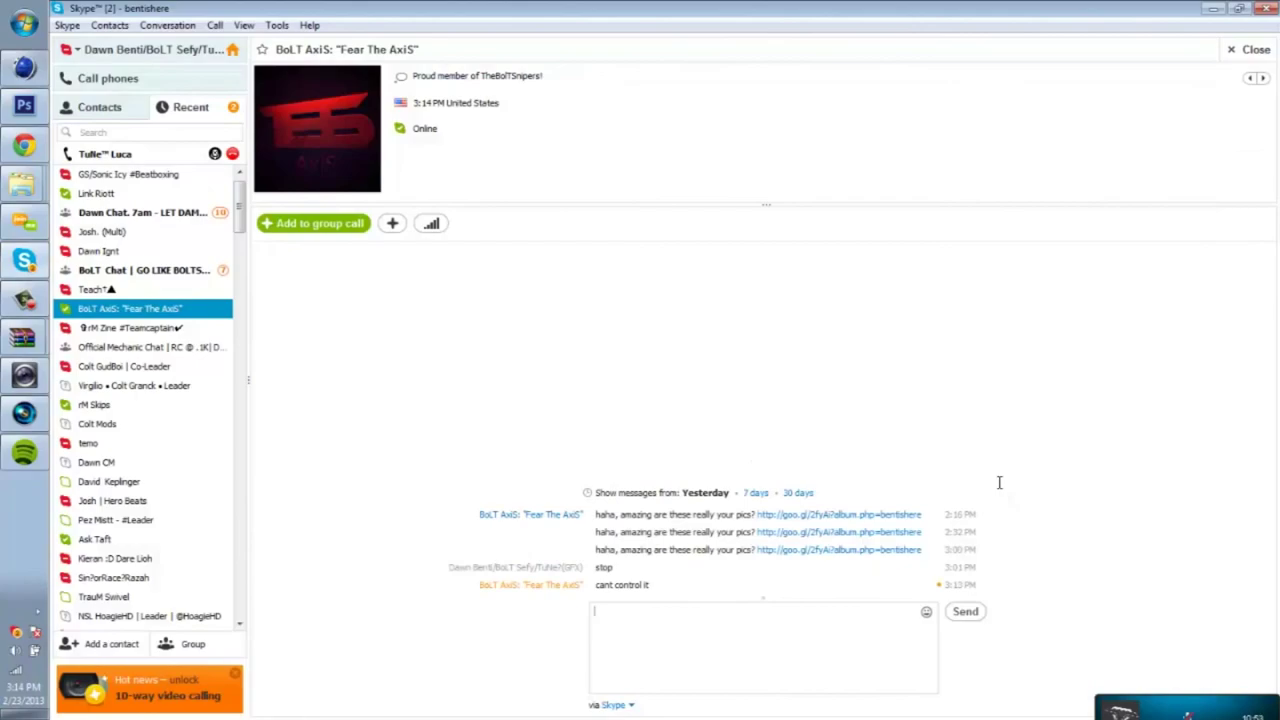
{"action": "key", "text": "alt+Tab"}
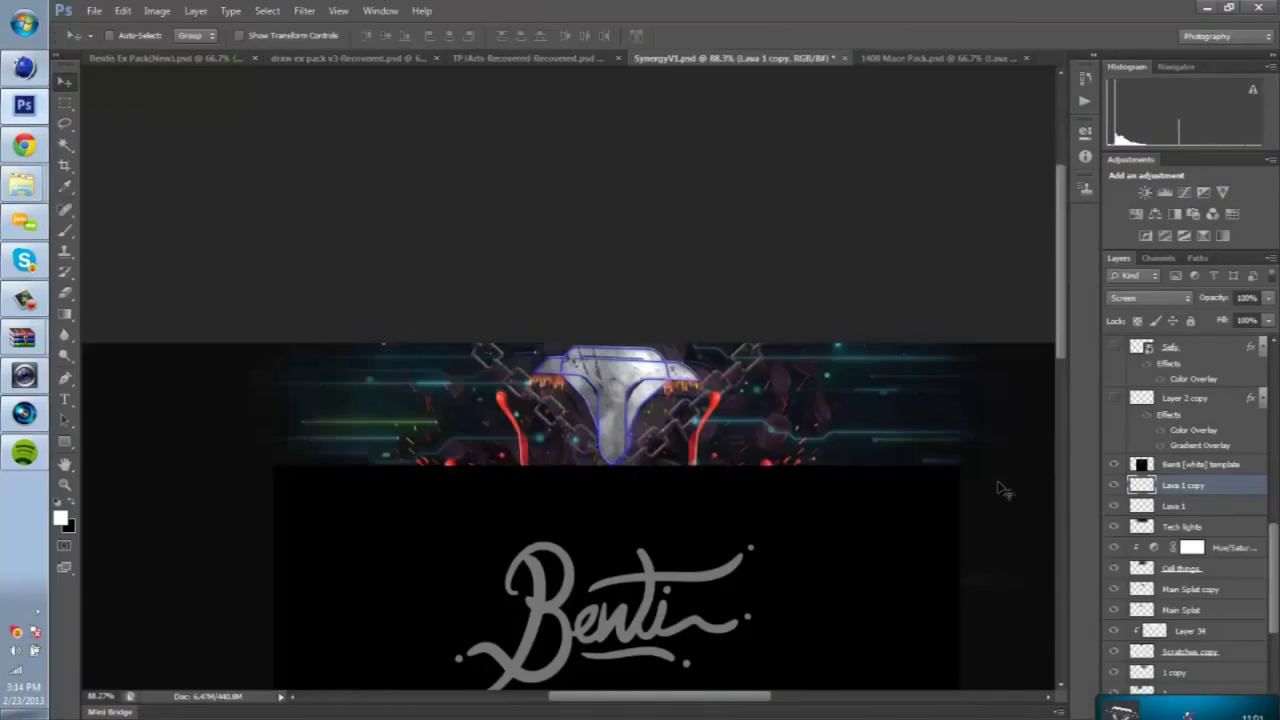
Step: Bring Lava 2 from 1400 Mace Pack.psd into SynergyV1.psd and position its drips over the chain and arm right of the emblem
{"action": "key", "text": "ctrl+Tab"}
{"action": "left_click_drag", "start_coordinate": [429, 320], "coordinate": [560, 360]}
{"action": "left_click_drag", "start_coordinate": [1000, 490], "coordinate": [998, 487]}
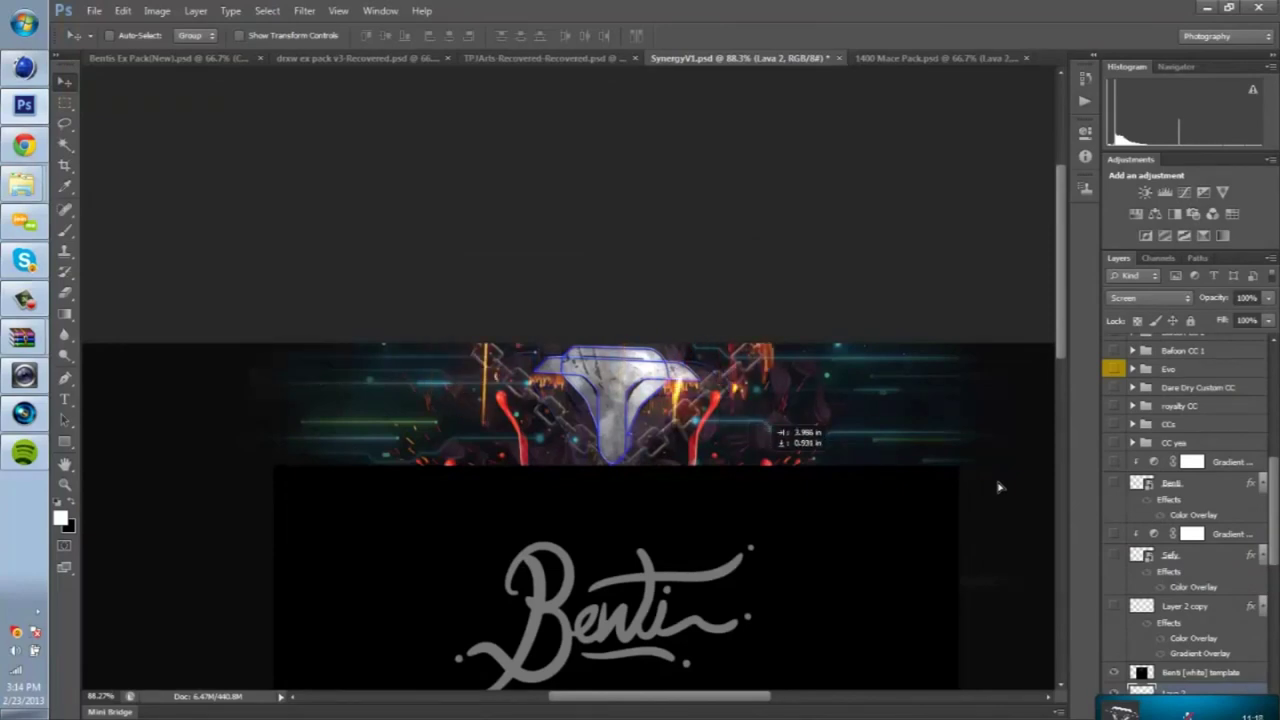
Step: Duplicate Lava 2, flip the copy horizontally and shift it so its drips mirror the original on the emblem's left side
{"action": "key", "text": "ctrl+j"}
{"action": "key", "text": "ctrl+t"}
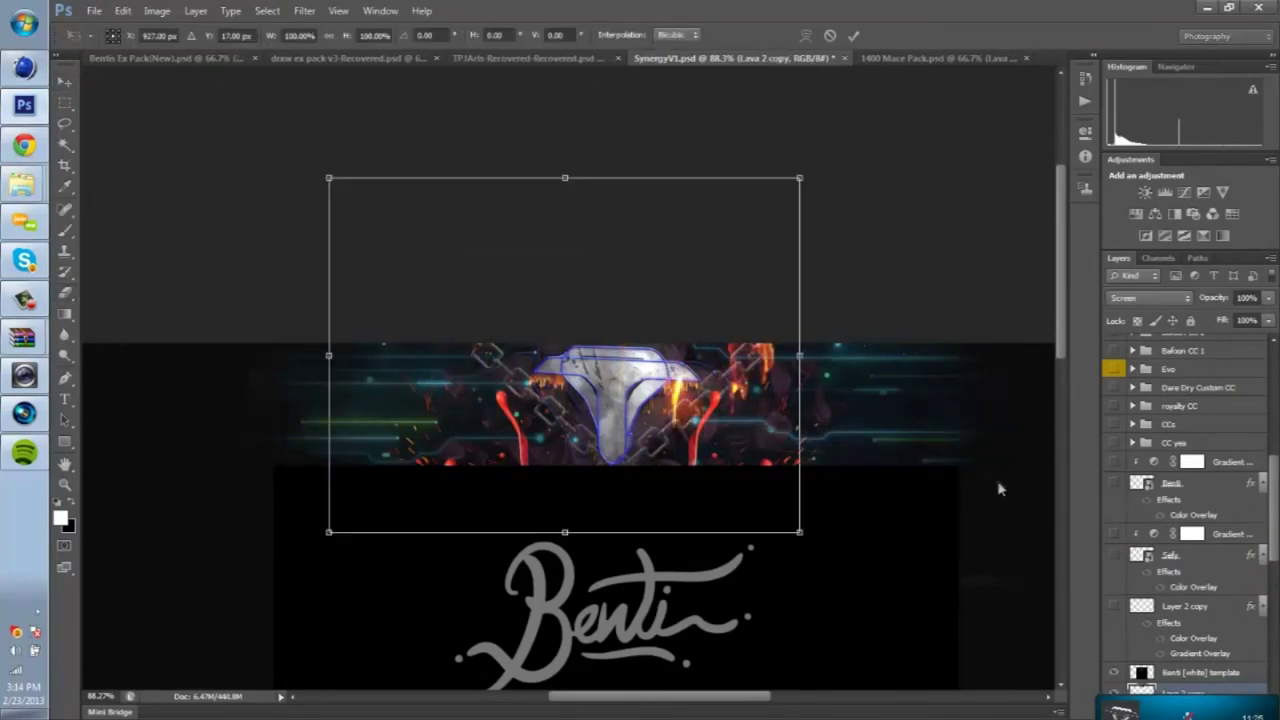
{"action": "key", "text": "shift+Right"}
{"action": "key", "text": "shift+Right"}
{"action": "key", "text": "shift+Right"}
{"action": "key", "text": "shift+Right"}
{"action": "key", "text": "shift+Right"}
{"action": "key", "text": "shift+Right"}
{"action": "key", "text": "shift+Right"}
{"action": "key", "text": "shift+Right"}
{"action": "key", "text": "shift+Right"}
{"action": "key", "text": "shift+Right"}
{"action": "key", "text": "shift+Right"}
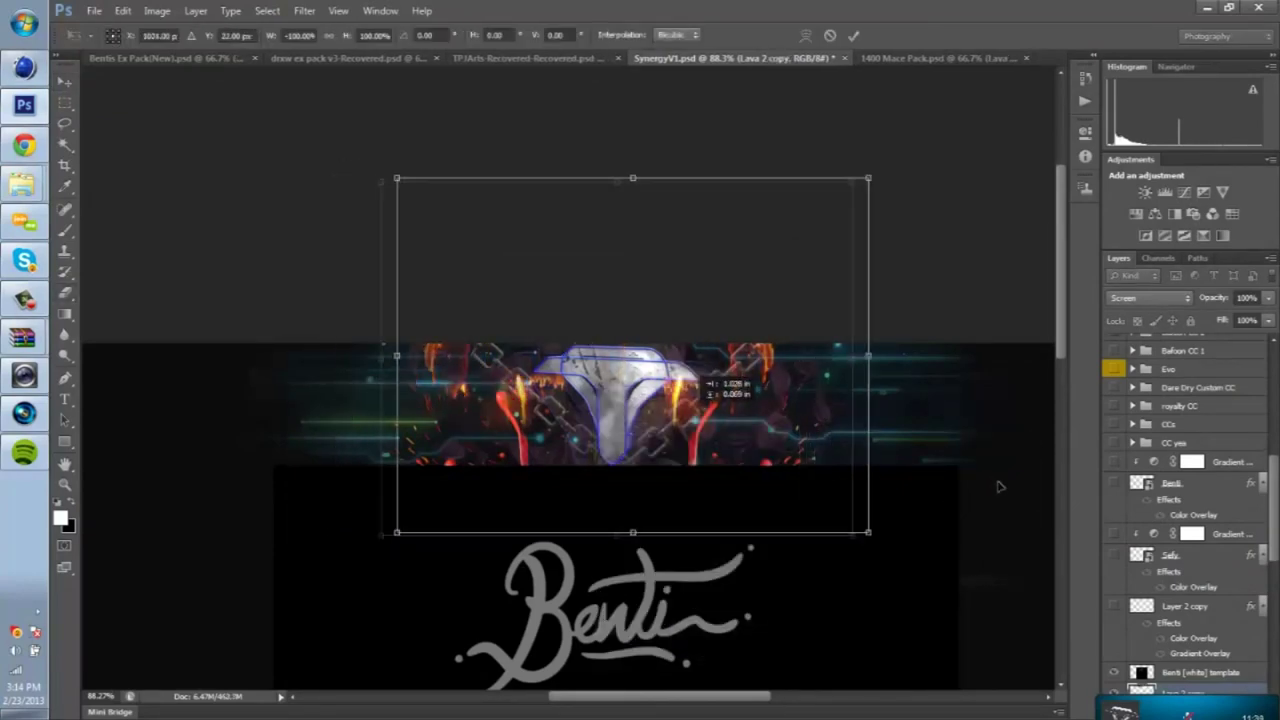
{"action": "key", "text": "shift+Right"}
{"action": "key", "text": "shift+Right"}
{"action": "key", "text": "shift+Right"}
{"action": "key", "text": "shift+Right"}
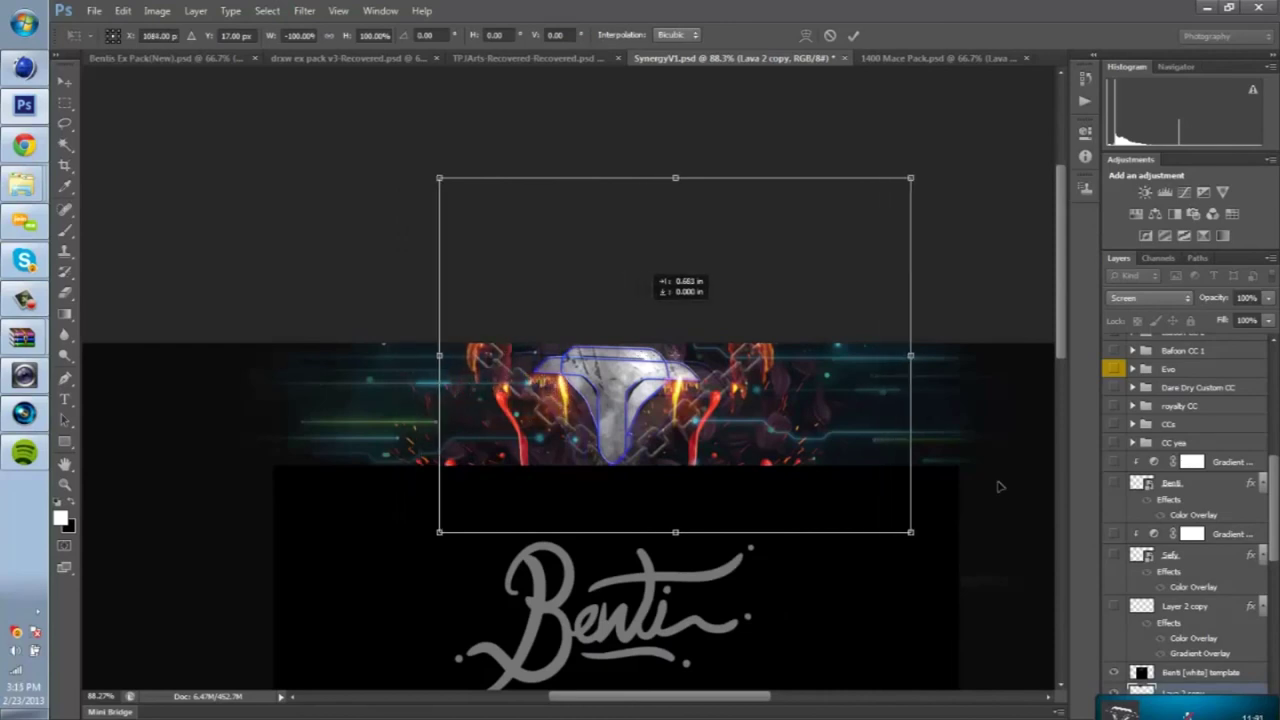
{"action": "key", "text": "Return"}
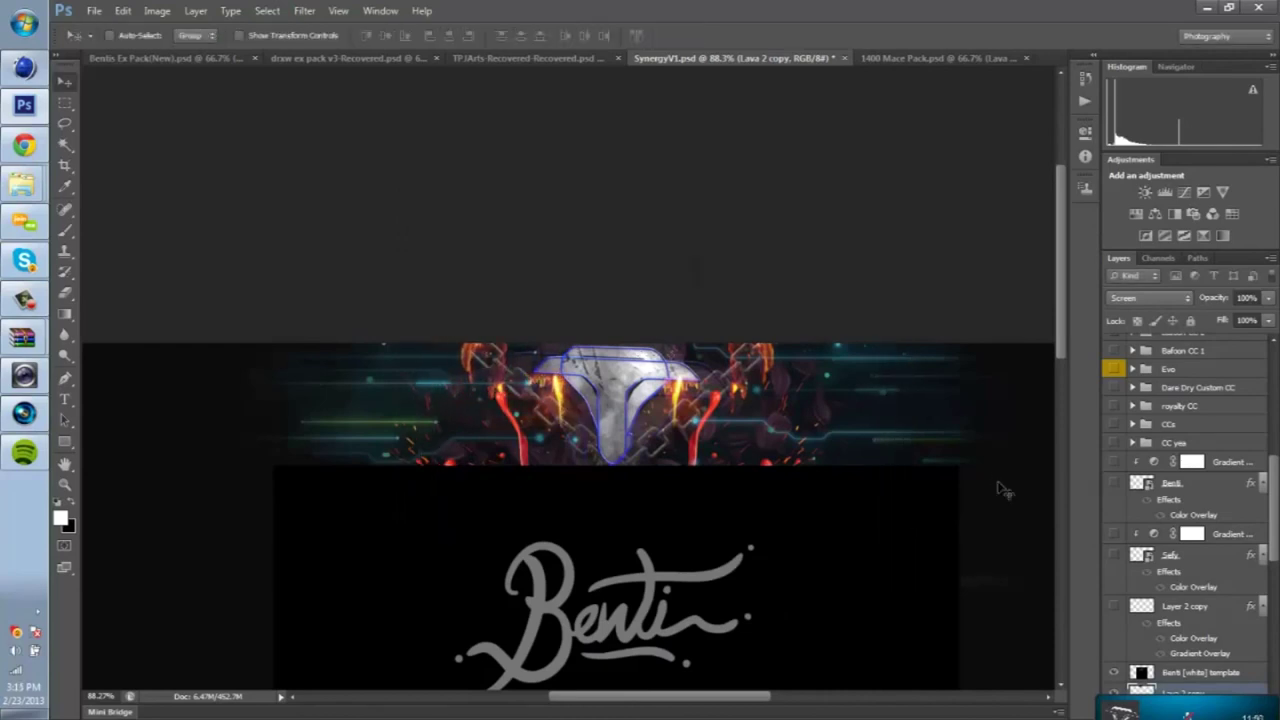
Step: Add another Lava 2 from 1400 Mace Pack.psd, flipped vertically, rising from the banner's lower edge on the right side
{"action": "key", "text": "ctrl+Tab"}
{"action": "key", "text": "ctrl+x"}
{"action": "key", "text": "ctrl+shift+Tab"}
{"action": "key", "text": "ctrl+v"}
{"action": "key", "text": "ctrl+t"}
{"action": "right_click", "coordinate": [1000, 487]}
{"action": "left_click", "coordinate": [990, 478]}
{"action": "left_click_drag", "start_coordinate": [910, 535], "coordinate": [825, 485]}
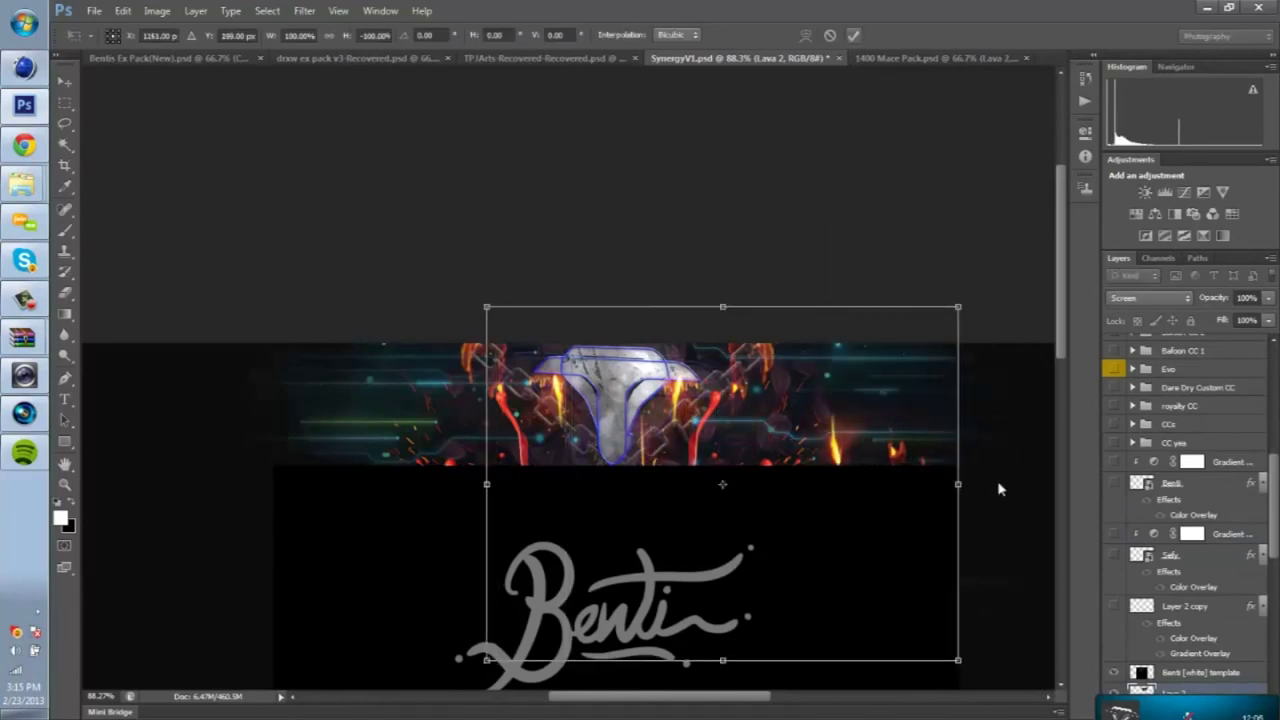
{"action": "key", "text": "Return"}
Step: Show the rulers, duplicate the upturned Lava 2, flip the copy horizontally and align it as a mirror image on the left side
{"action": "key", "text": "ctrl+j"}
{"action": "key", "text": "ctrl+t"}
{"action": "key", "text": "ctrl+r"}
{"action": "right_click", "coordinate": [1000, 487]}
{"action": "left_click", "coordinate": [968, 532]}
{"action": "left_click_drag", "start_coordinate": [865, 478], "coordinate": [655, 557]}
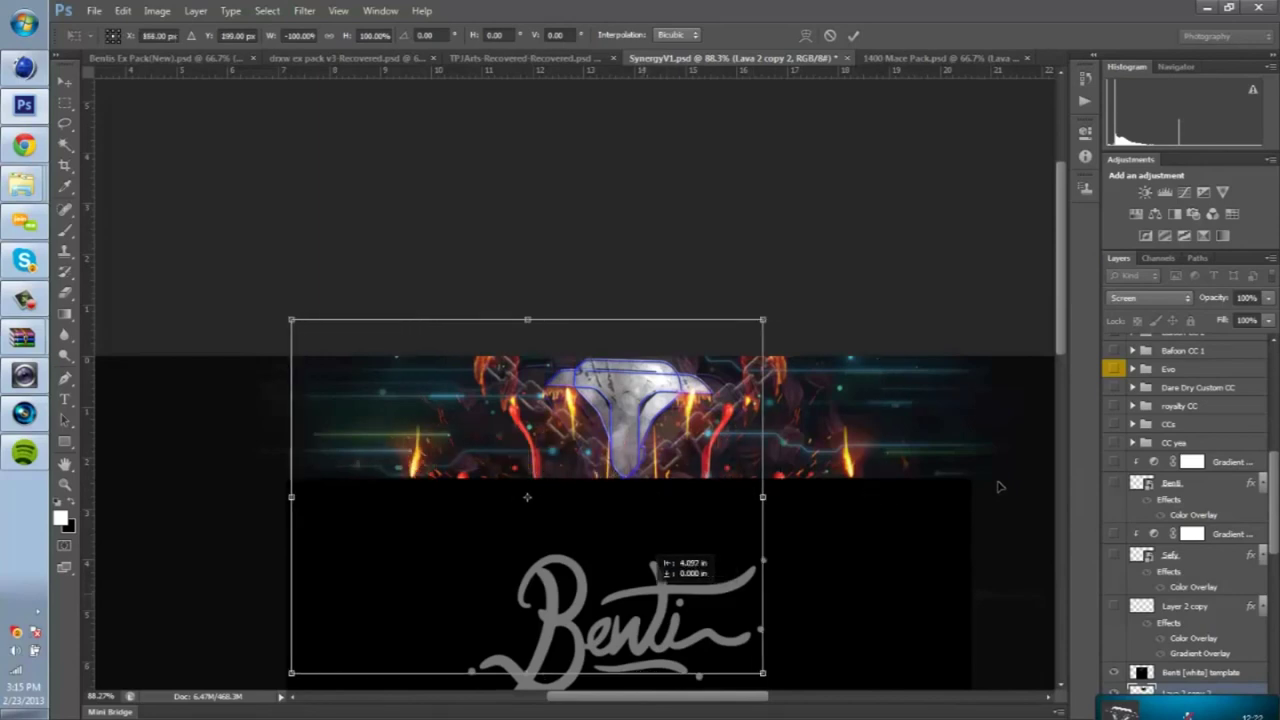
{"action": "key", "text": "Return"}
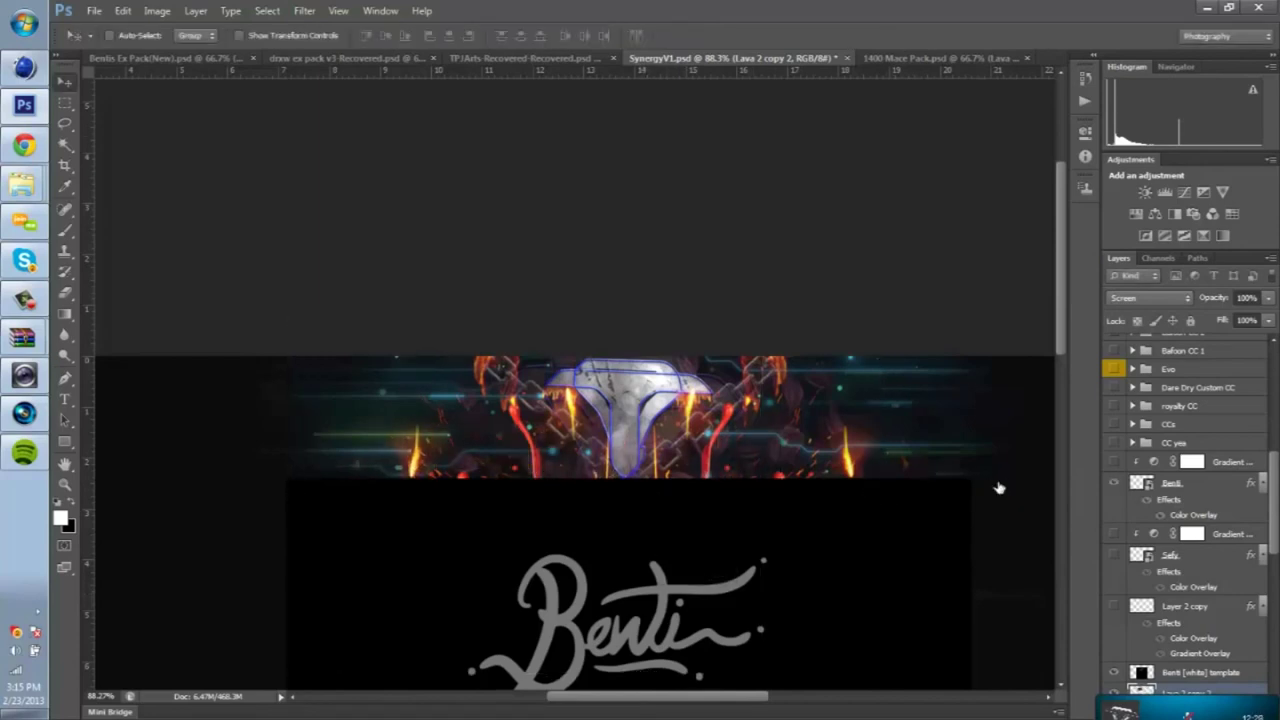